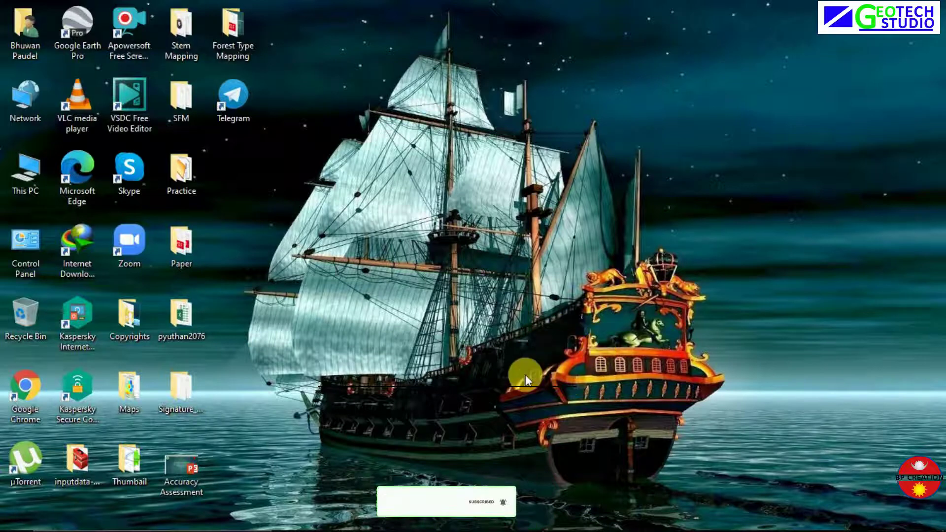
Launch QGIS and start a new empty project
mouse_move(434, 517)
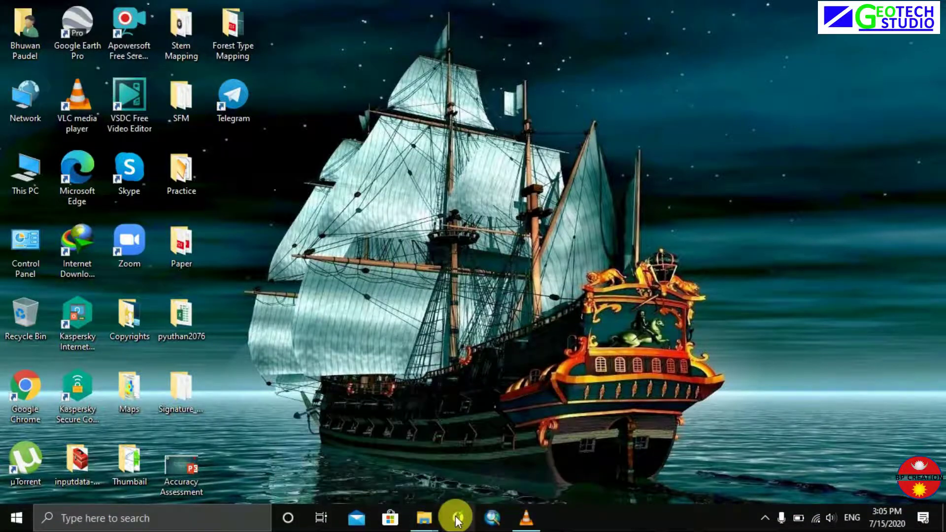
click(456, 518)
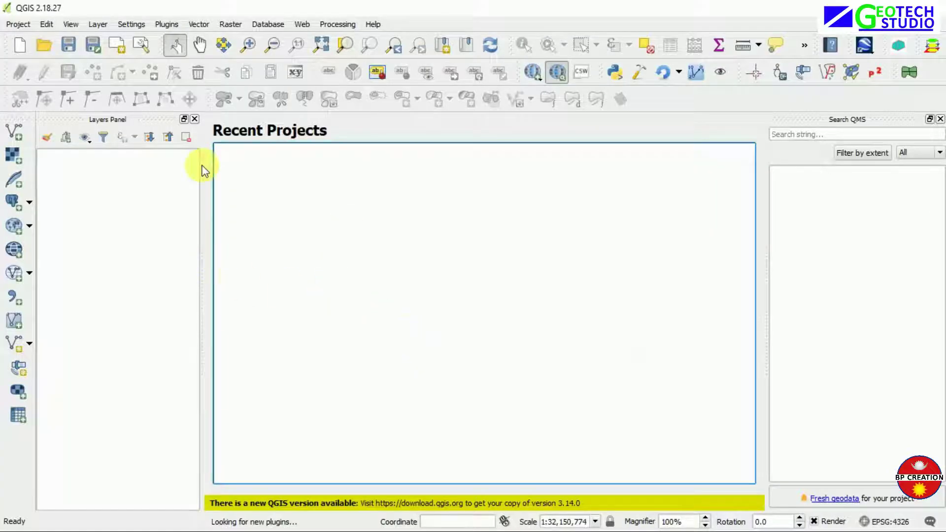
click(21, 45)
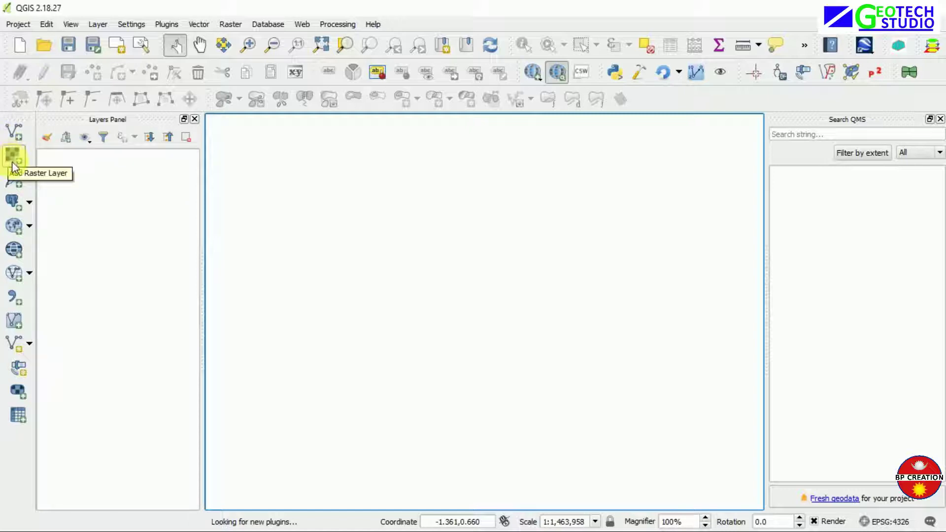
click(230, 25)
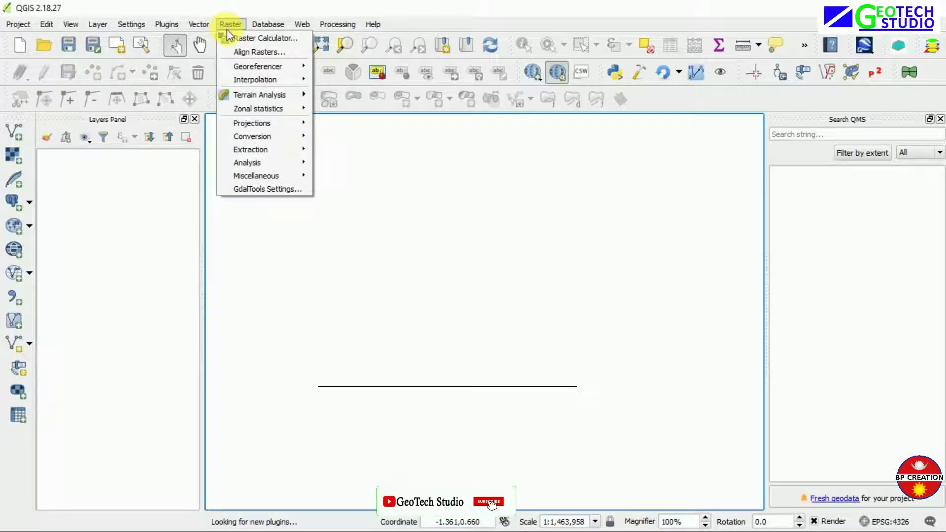
mouse_move(296, 66)
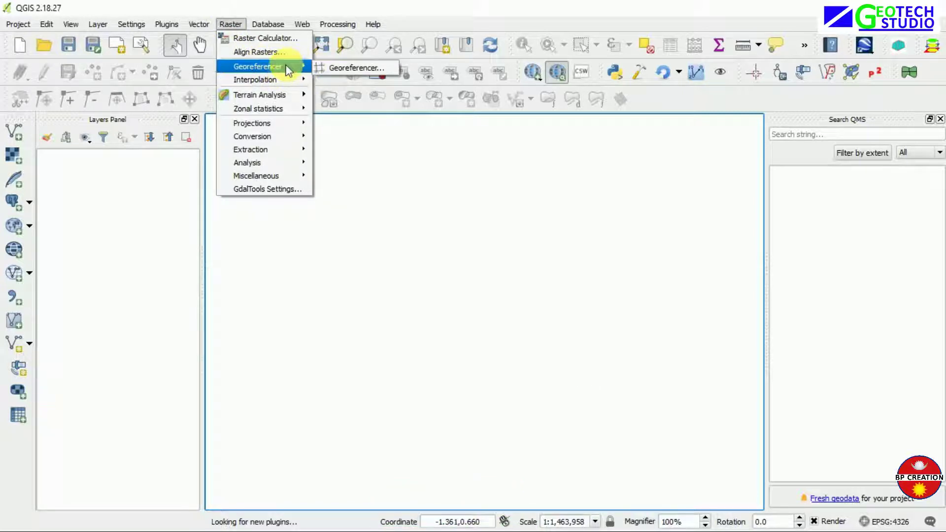
mouse_move(166, 24)
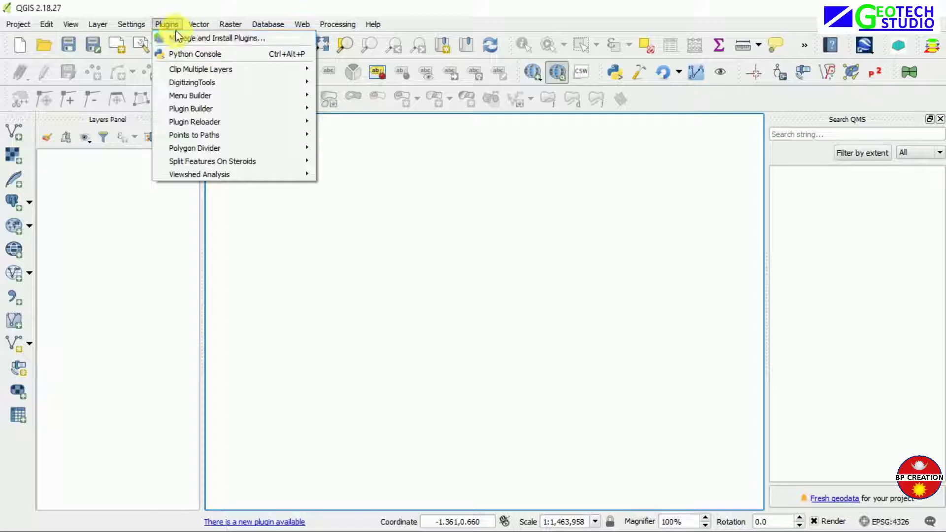
click(172, 28)
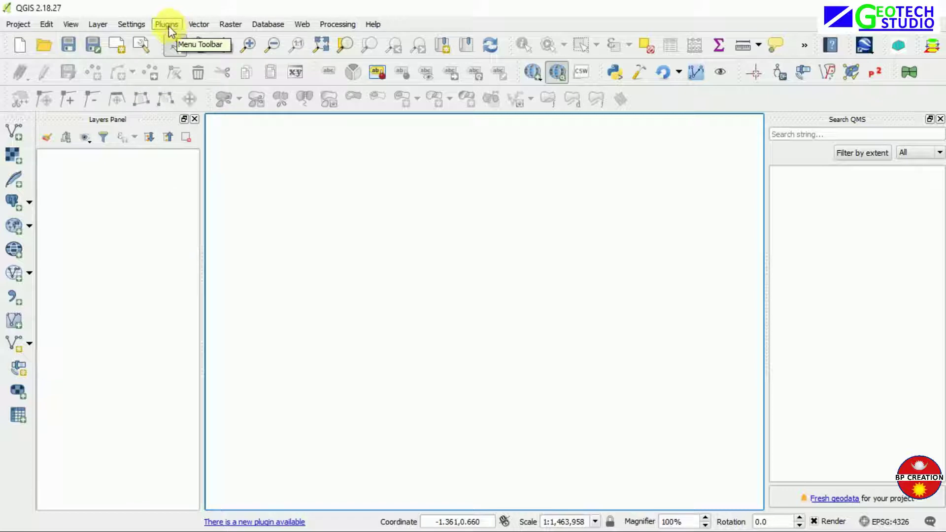
click(104, 25)
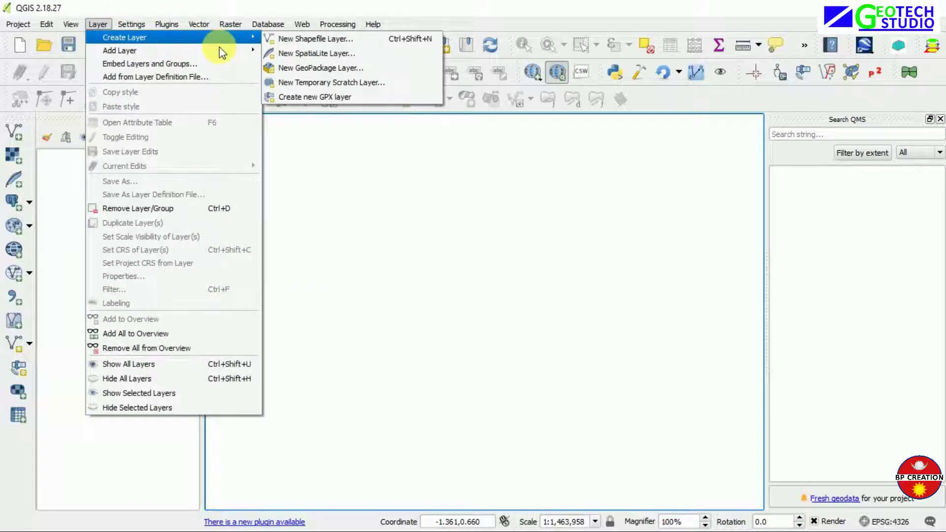
mouse_move(243, 58)
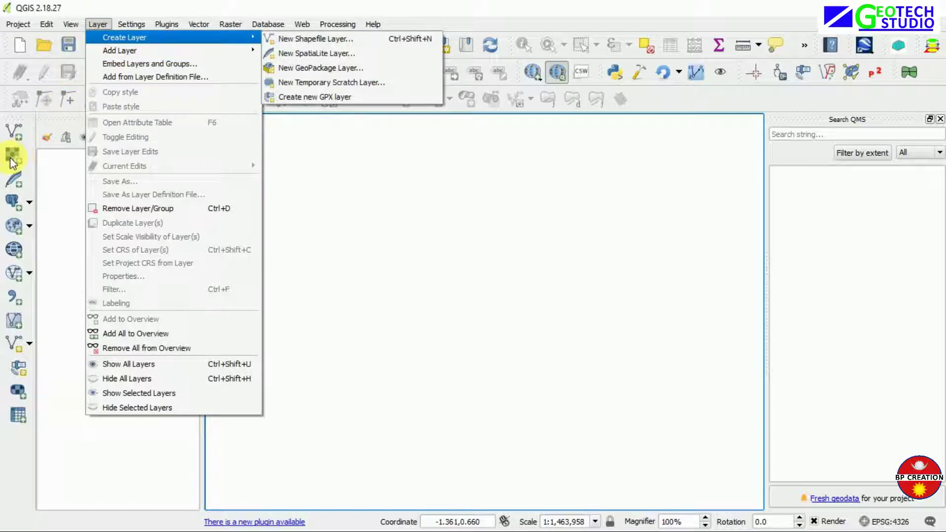
click(139, 6)
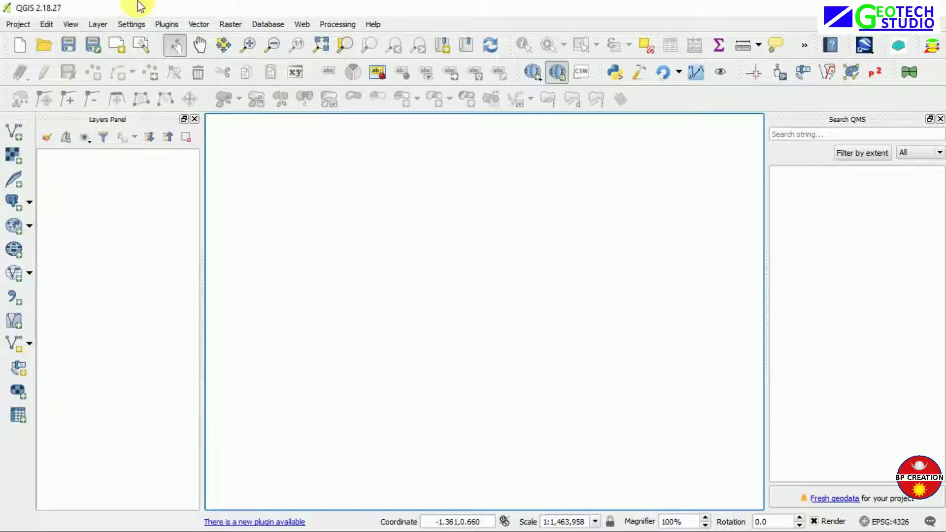
right_click(780, 21)
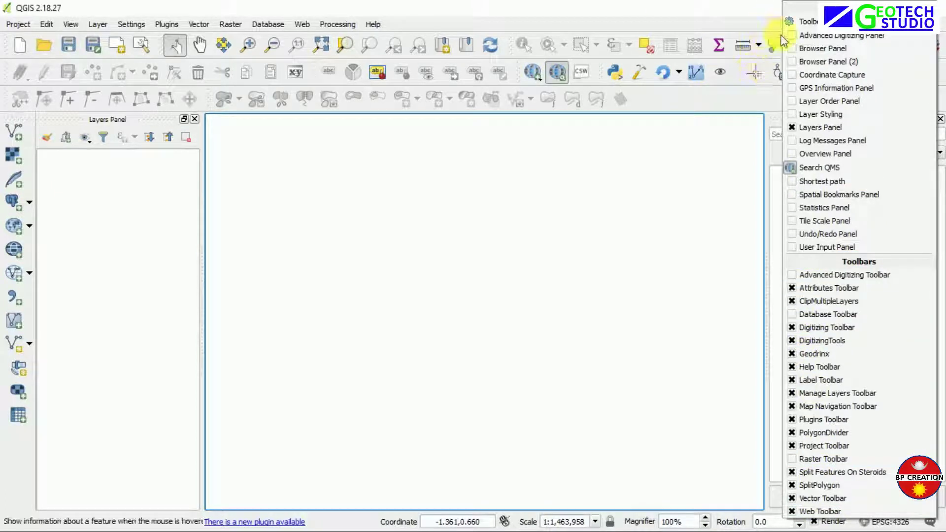
click(747, 25)
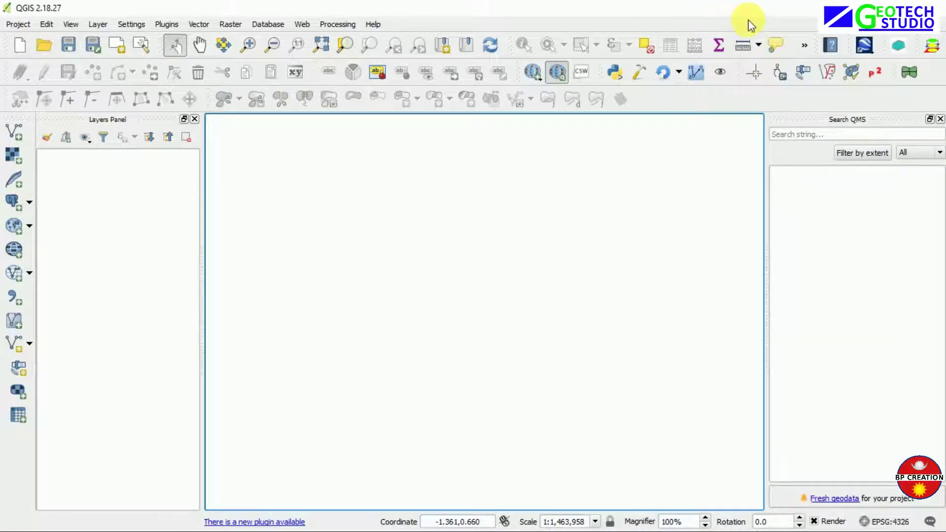
right_click(796, 29)
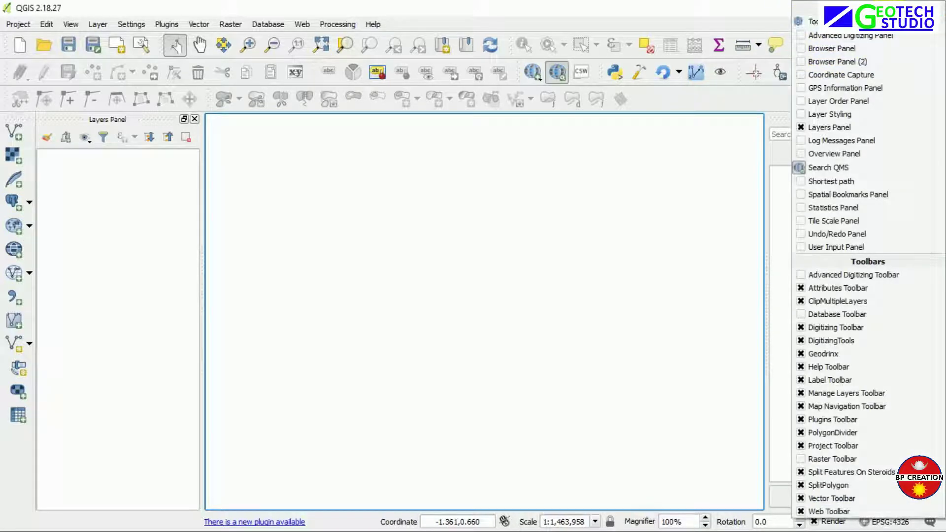
click(756, 17)
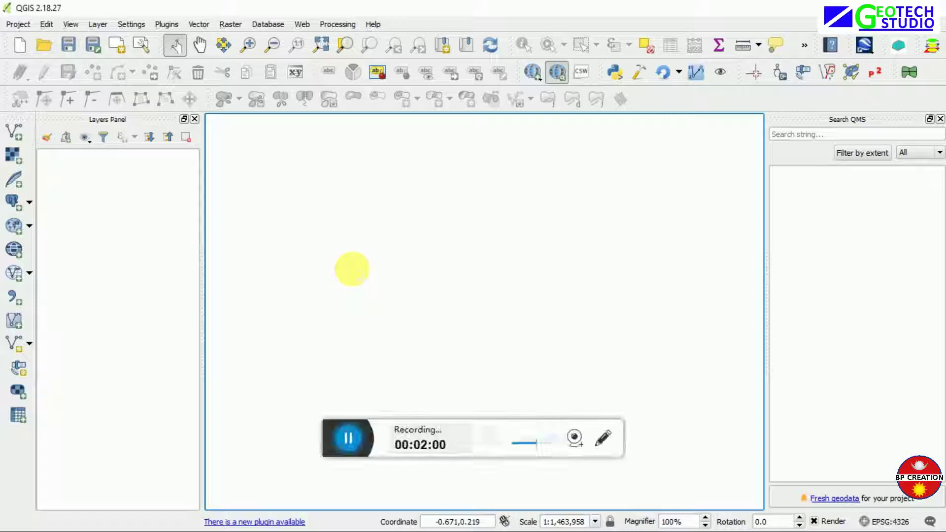
click(325, 443)
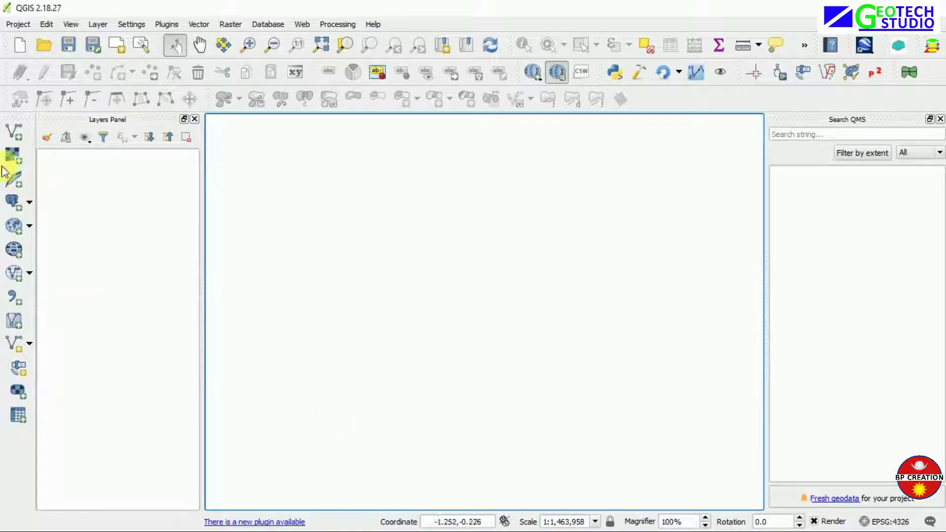
Add the 2784 06B Bharatpur raster from the Desktop folder Georeferencing in QGIS to the project
click(15, 161)
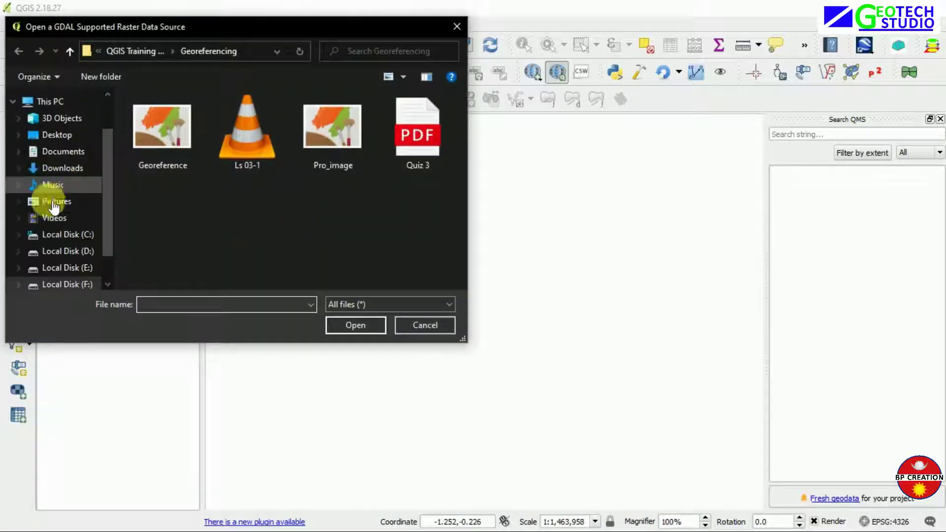
click(69, 168)
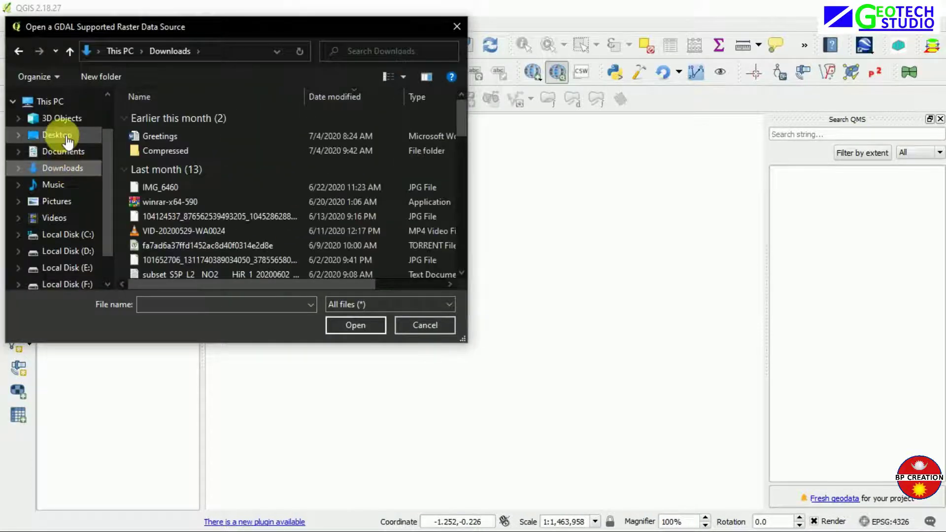
click(70, 141)
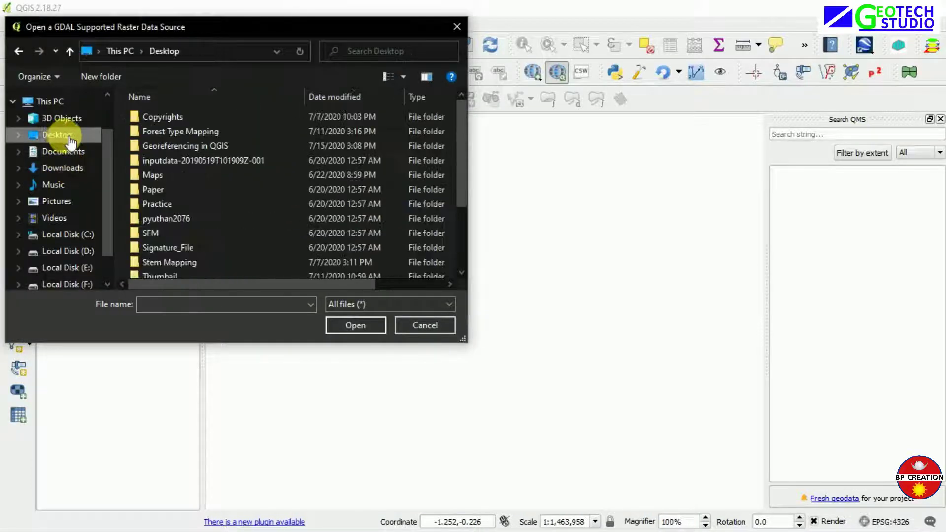
click(198, 148)
double_click(198, 148)
click(162, 129)
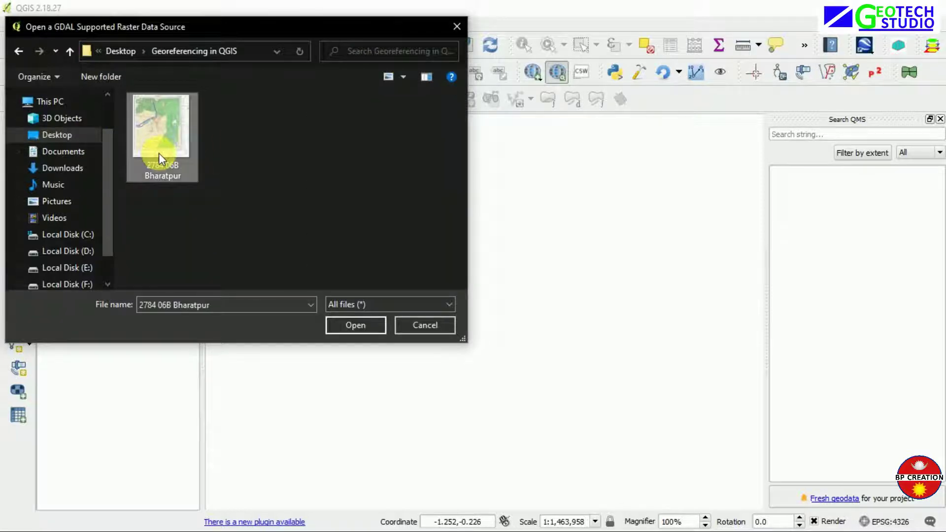
click(385, 328)
click(535, 461)
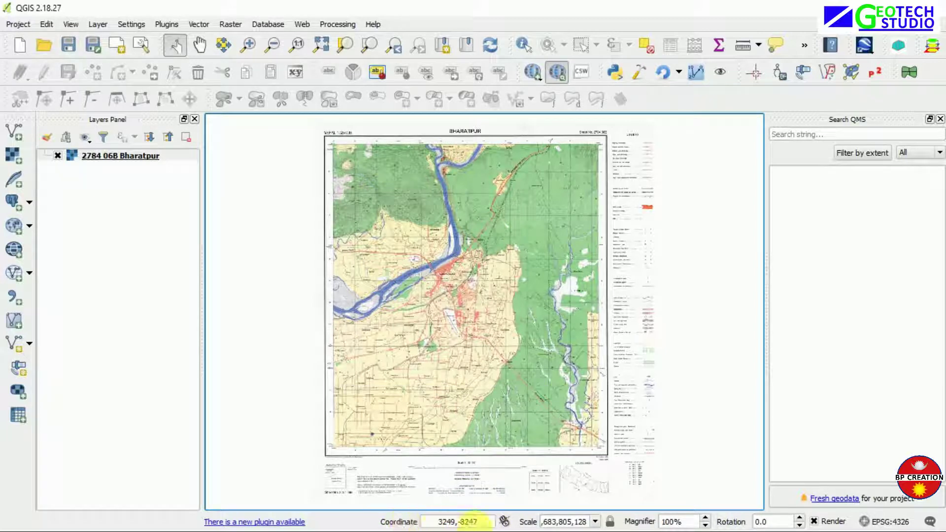
Check the map coordinates and canvas extents of the ungeoreferenced Bharatpur raster
click(479, 521)
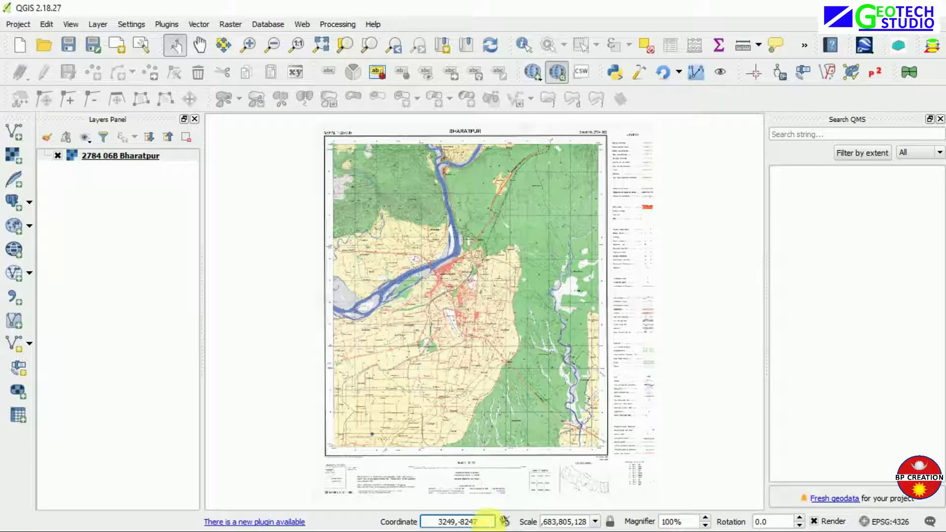
drag(480, 521, 422, 518)
text(3459,-8322)
click(505, 522)
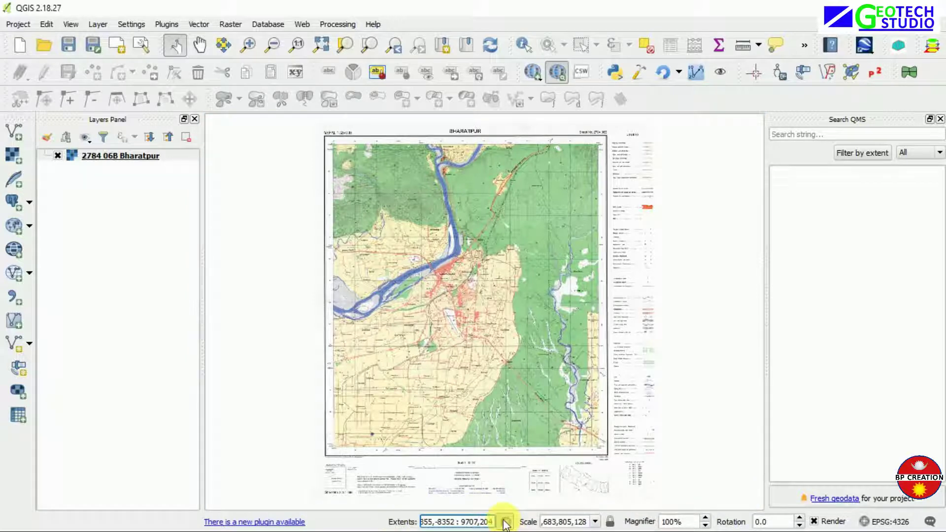
click(502, 522)
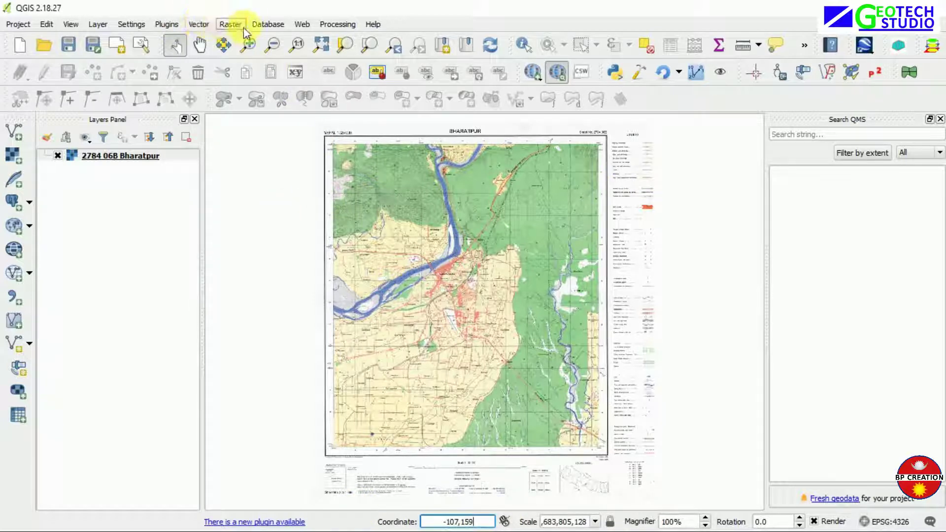
Load the 2784 06B Bharatpur raster from the Desktop folder Georeferencing in QGIS into the Georeferencer
click(229, 27)
mouse_move(254, 67)
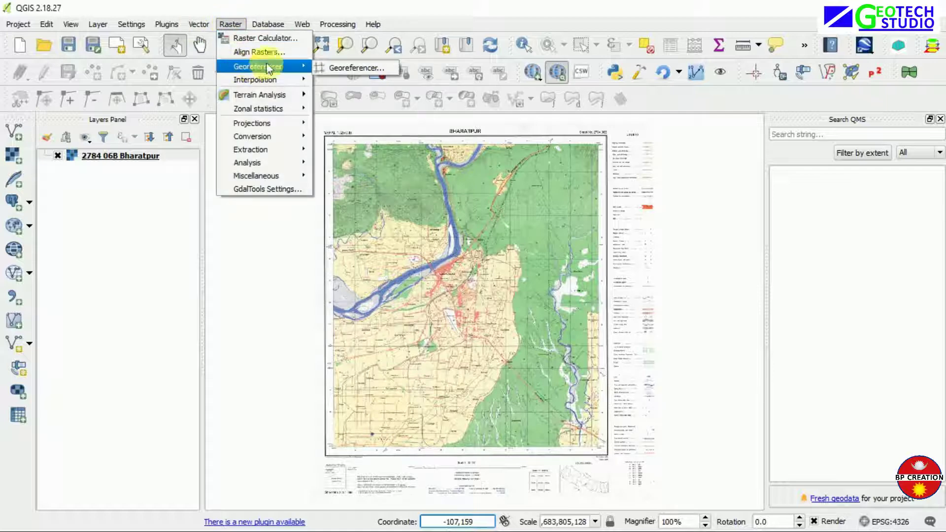
click(339, 69)
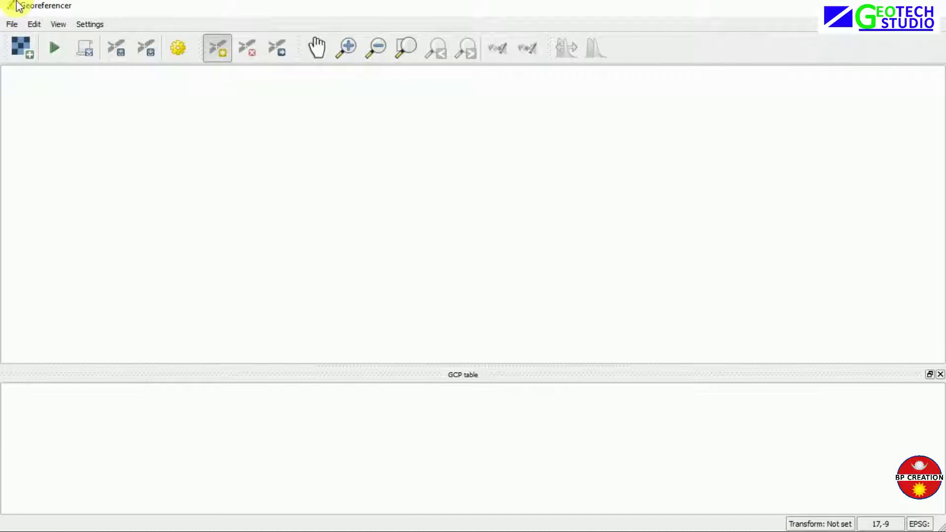
click(27, 55)
click(172, 159)
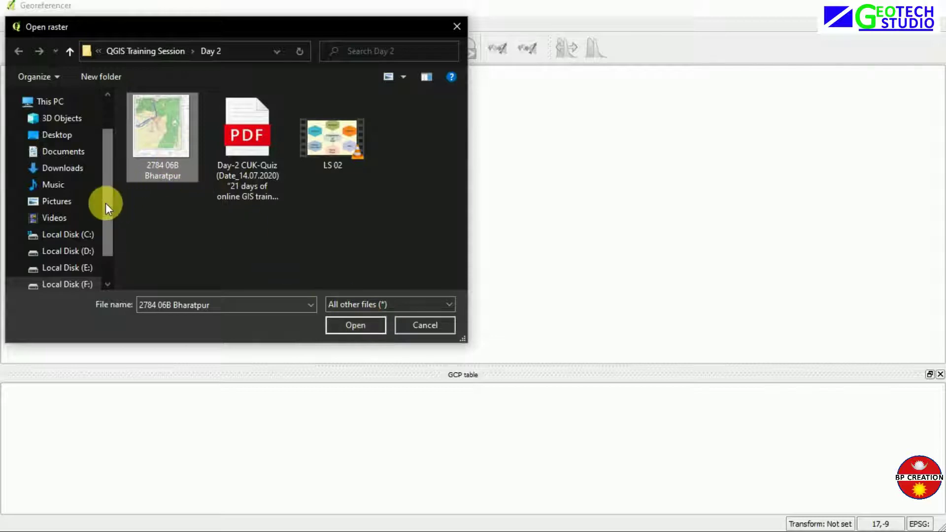
click(58, 136)
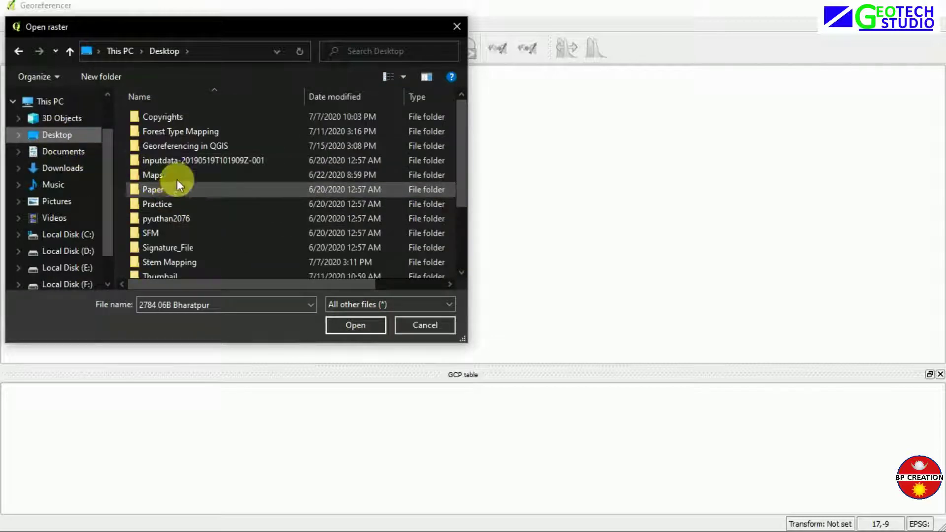
double_click(184, 149)
click(157, 129)
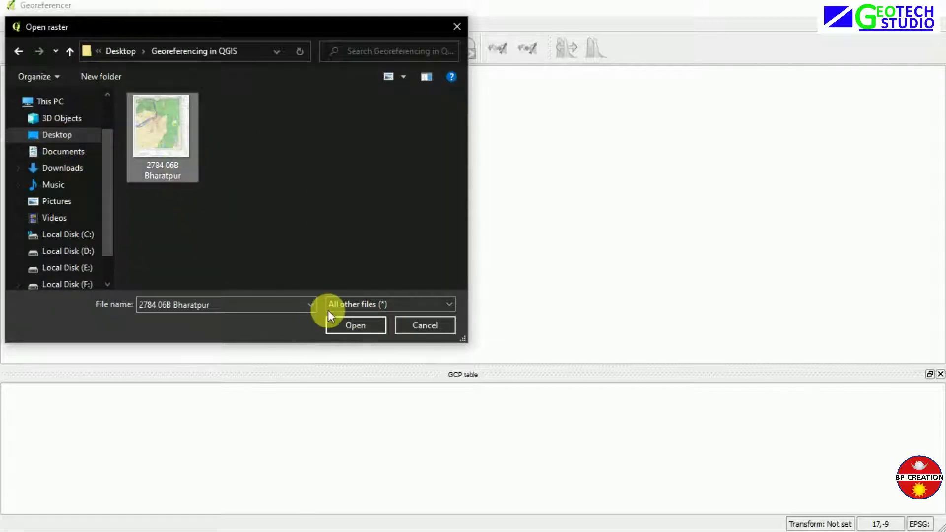
click(343, 322)
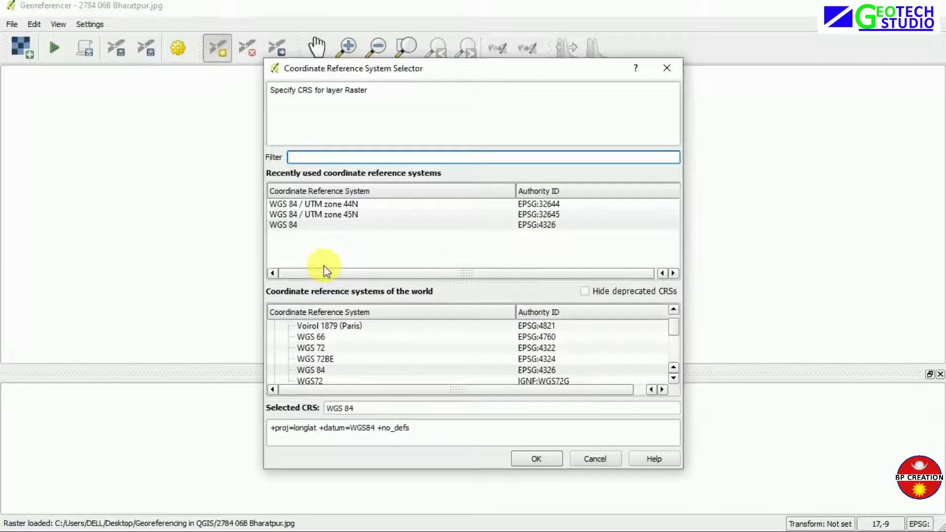
Set the coordinate reference system of the Georeferencer raster to WGS 84 (EPSG:4326)
click(344, 158)
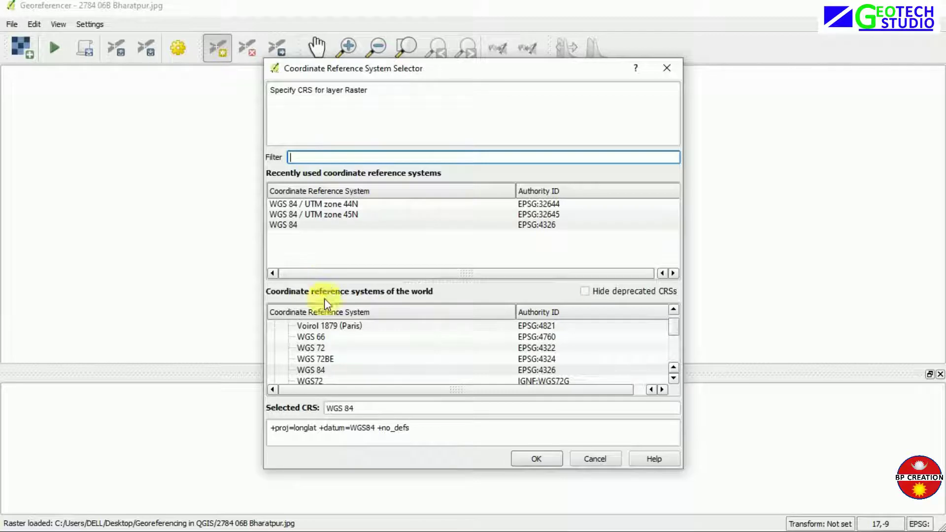
click(317, 369)
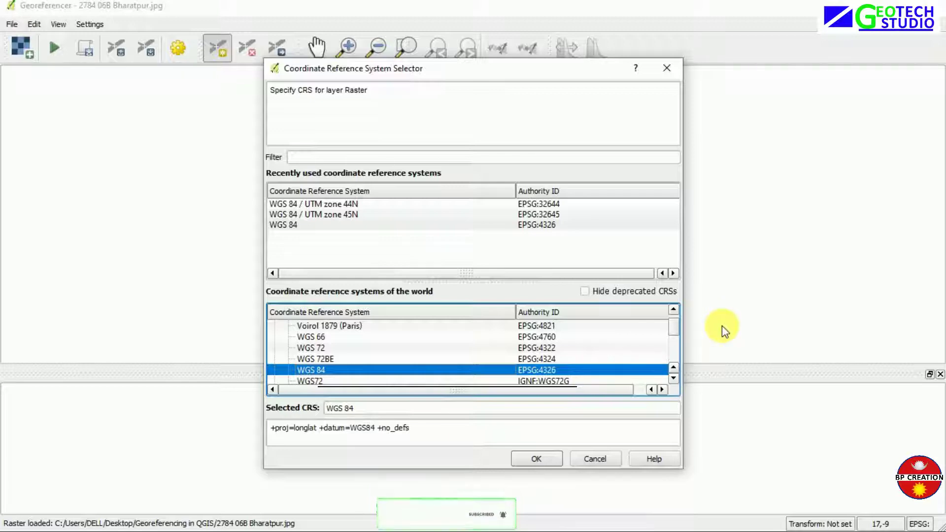
click(525, 461)
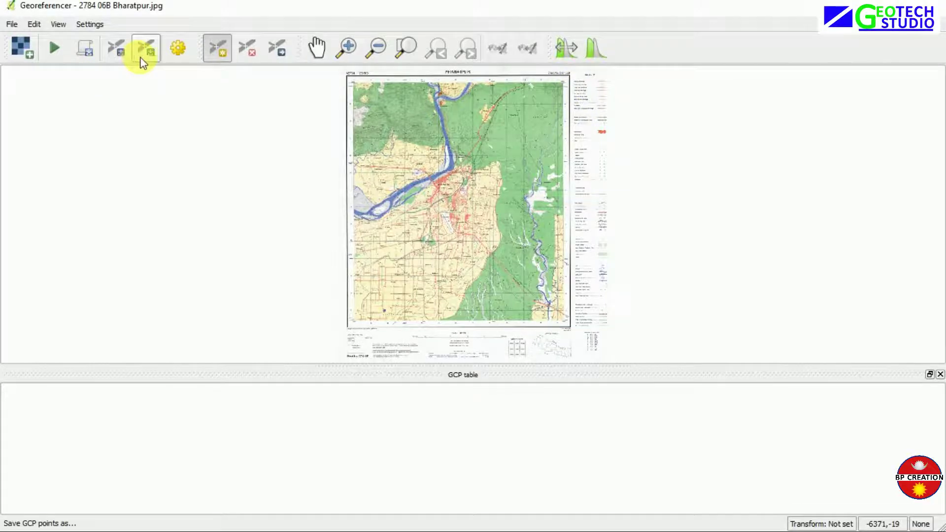
Place a ground control point on the northwest corner of the map's inner frame, at the 84°22'30" and 27°45'00" labels
click(34, 24)
click(46, 38)
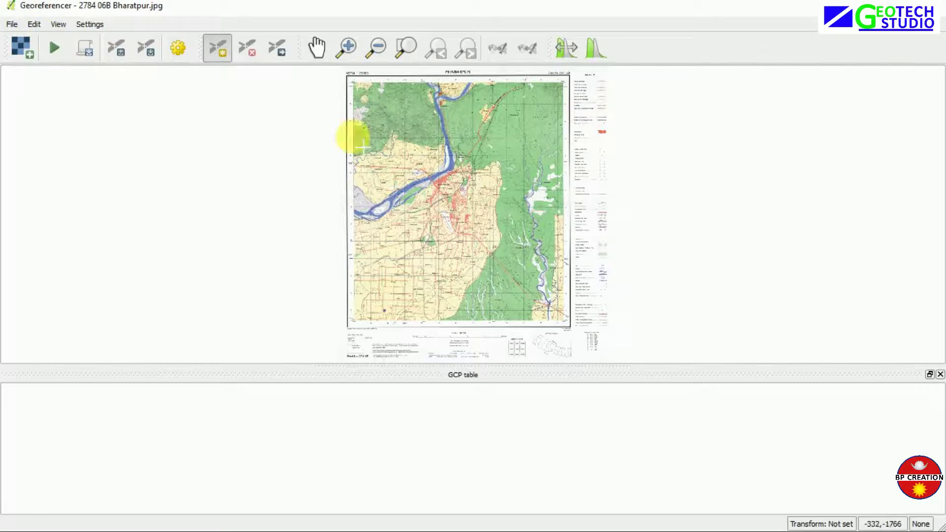
scroll(363, 95, up, 4)
scroll(366, 98, down, 4)
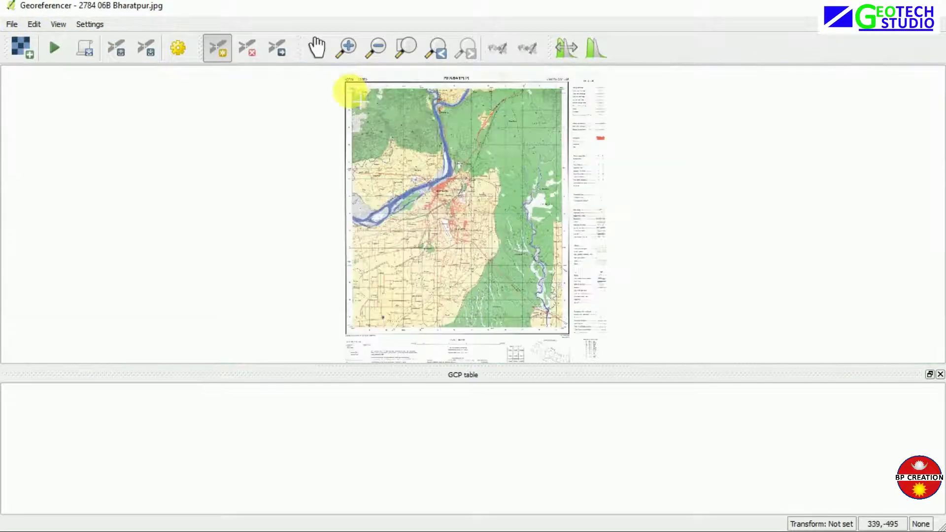
scroll(353, 81, up, 1)
scroll(354, 81, up, 4)
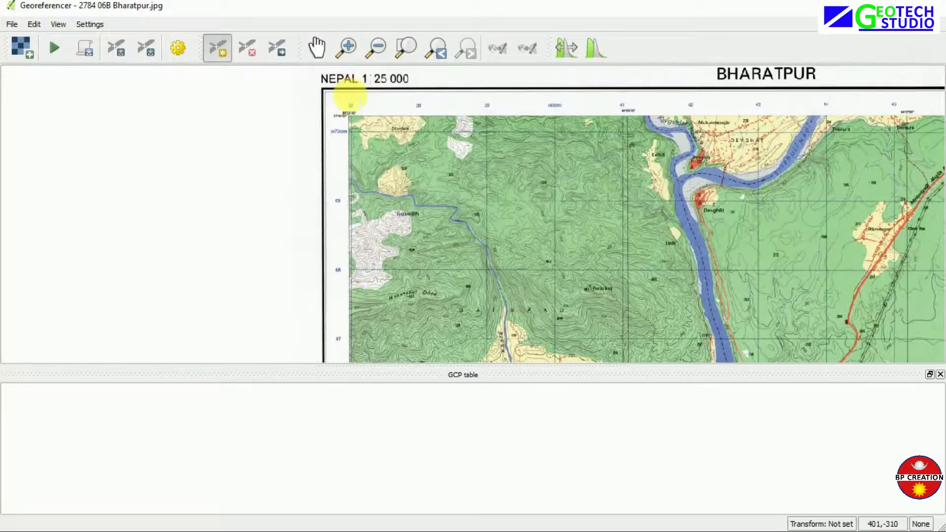
scroll(354, 143, up, 1)
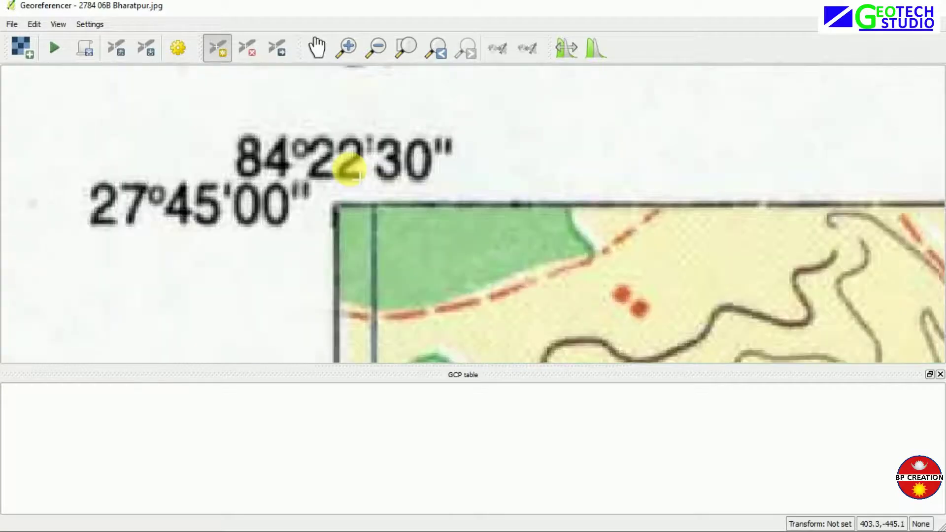
scroll(328, 99, up, 1)
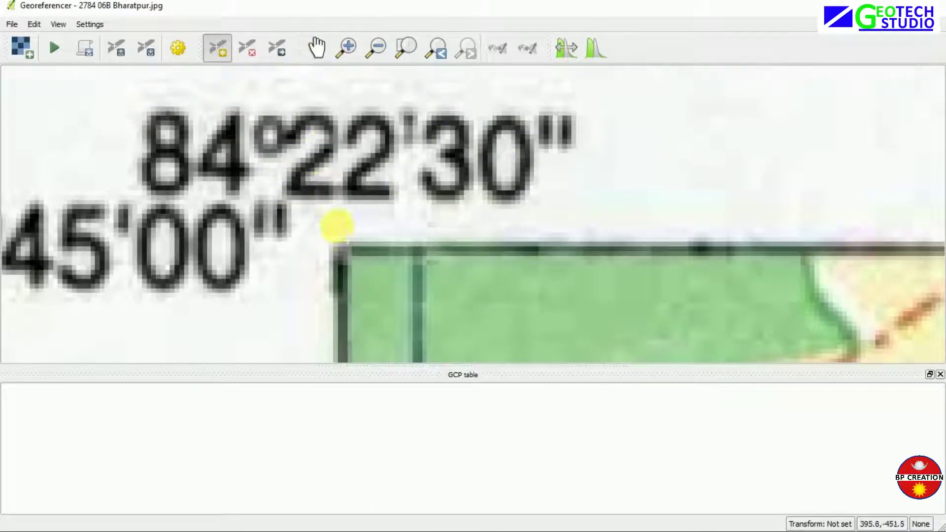
scroll(350, 265, up, 1)
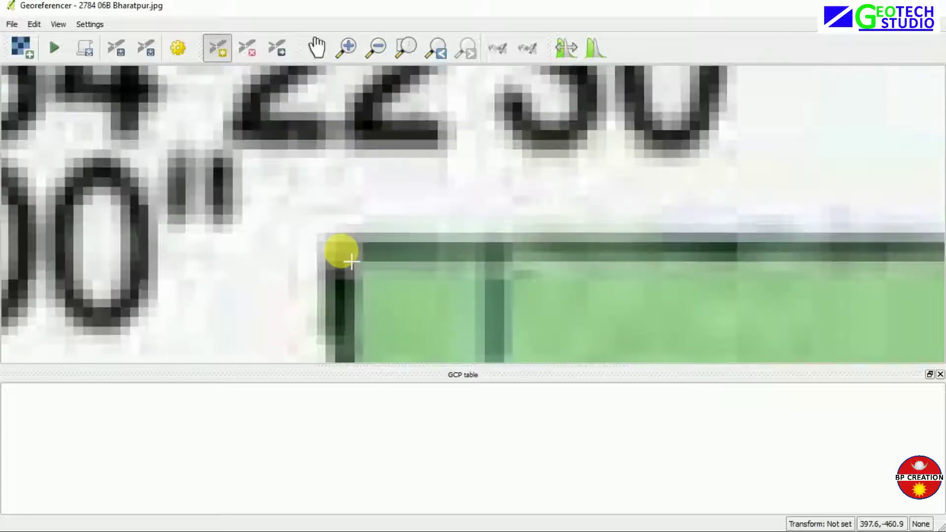
scroll(357, 246, up, 2)
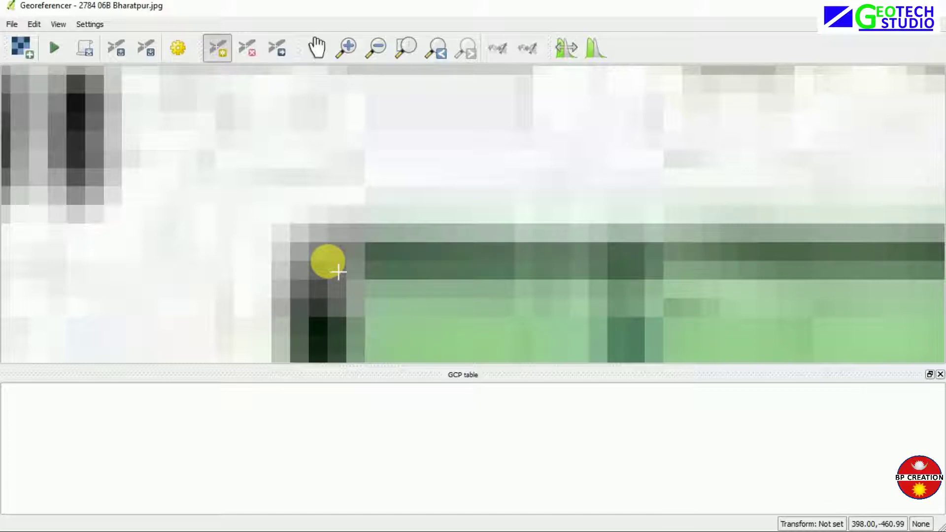
click(337, 271)
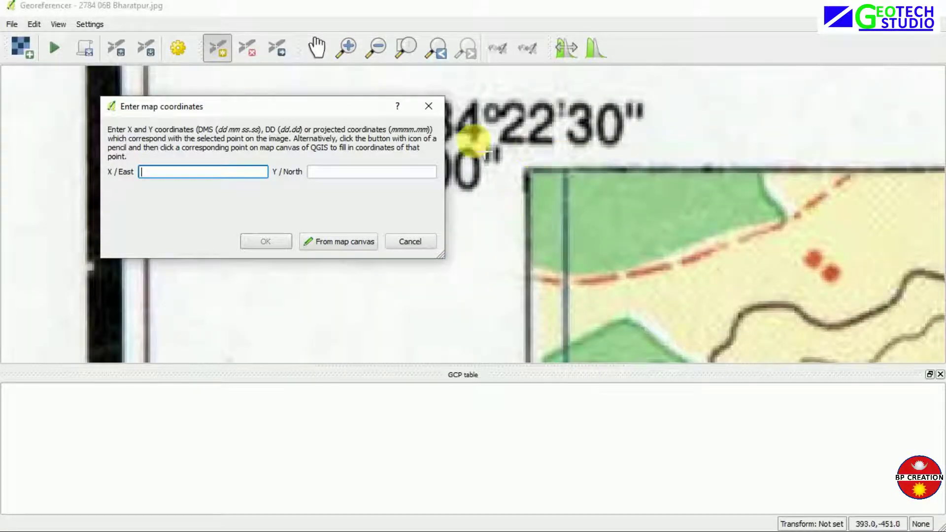
Assign the northwest corner point the map coordinates X/East 84 22 30 and Y/North 27 45 00
drag(290, 112, 708, 184)
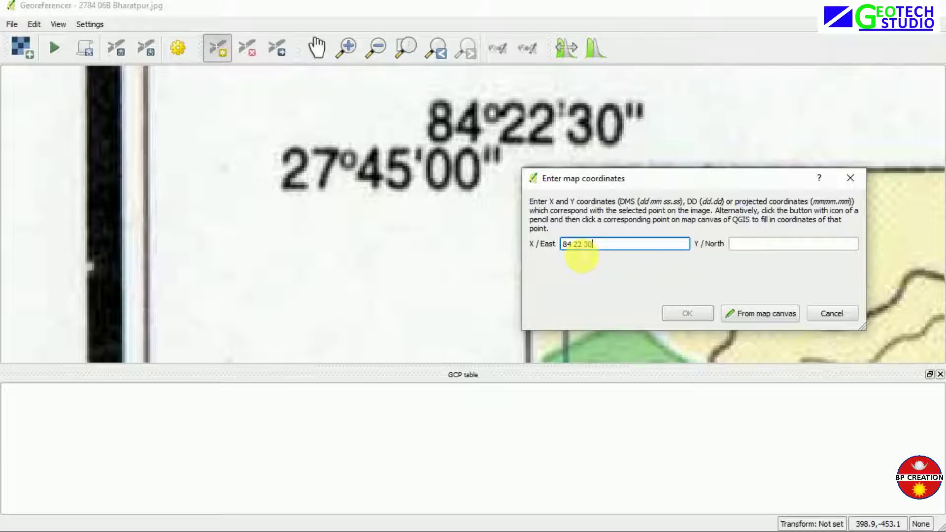
click(766, 244)
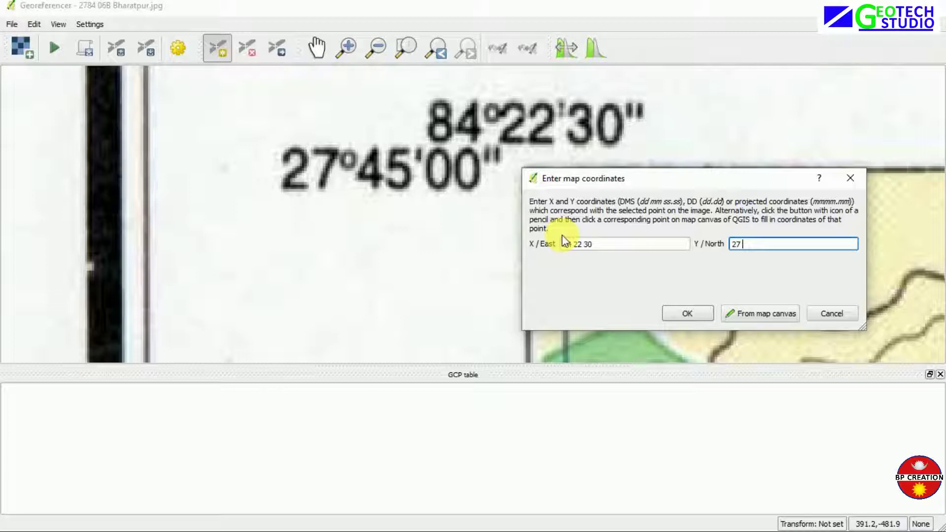
text(45)
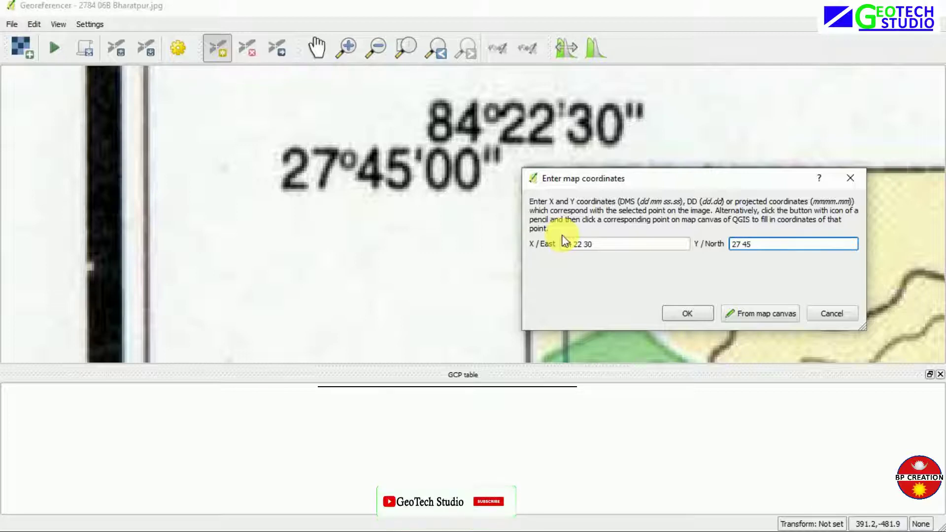
text( 00)
click(688, 313)
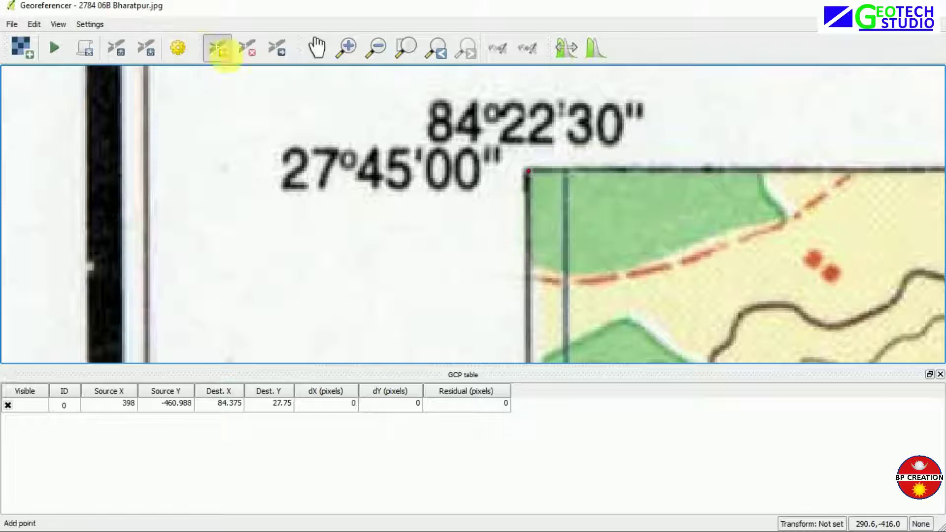
Place a second ground control point on the northeast corner of the map's inner frame, at the 84°30'00" and 27°45'00" labels
click(326, 47)
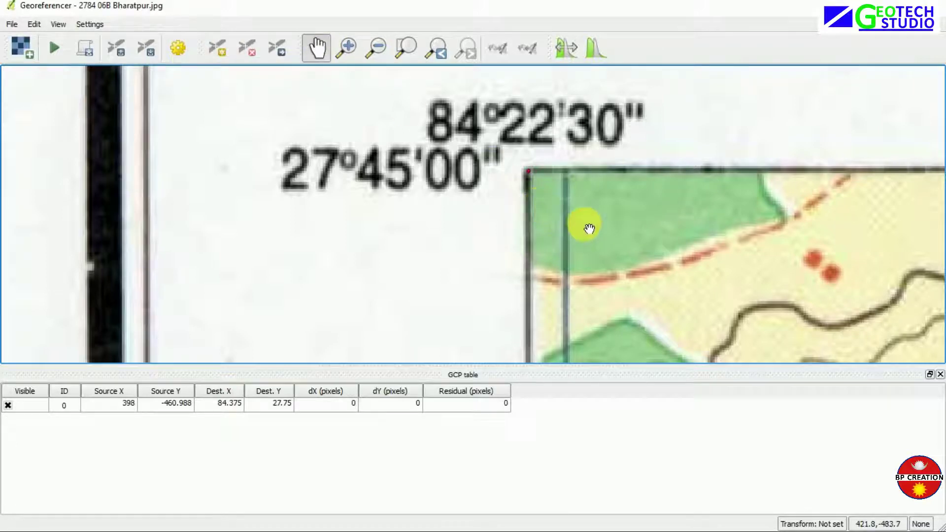
scroll(589, 228, down, 1)
scroll(587, 228, down, 2)
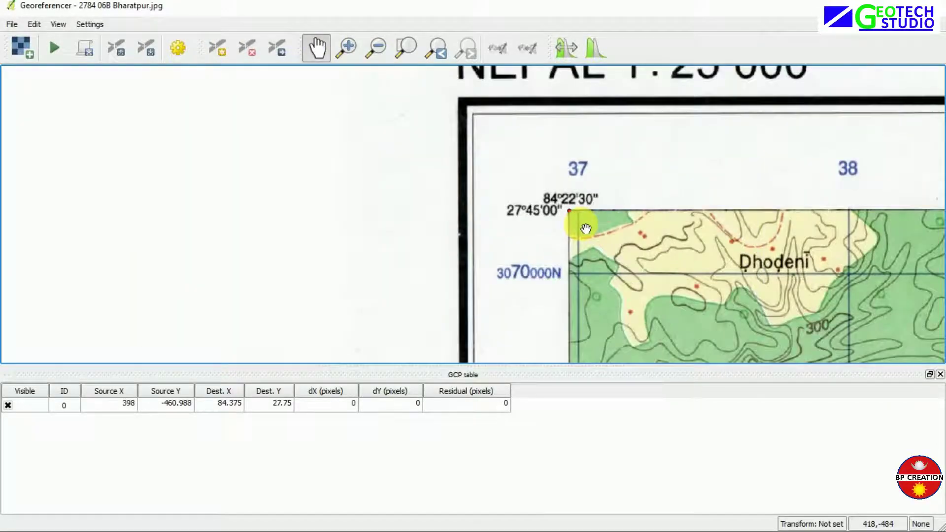
drag(582, 227, 382, 177)
scroll(466, 157, up, 3)
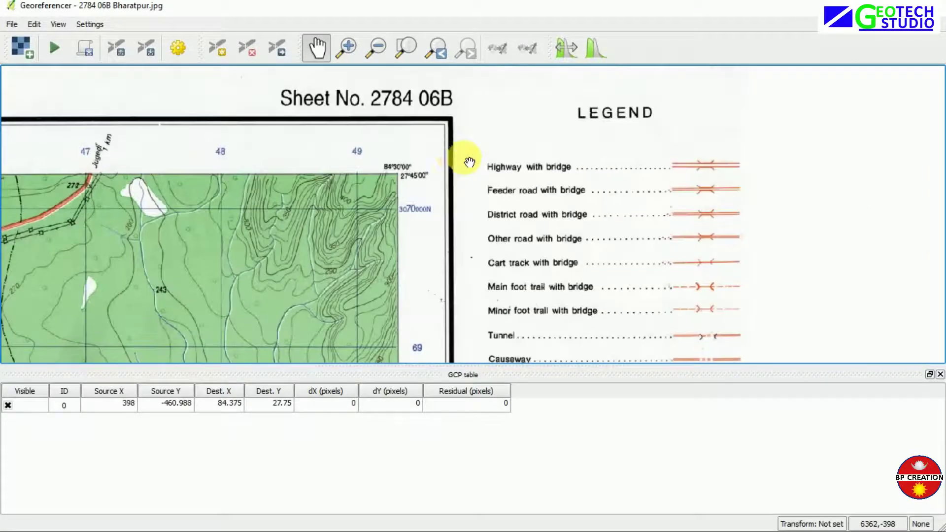
drag(263, 243, 391, 232)
scroll(450, 182, up, 3)
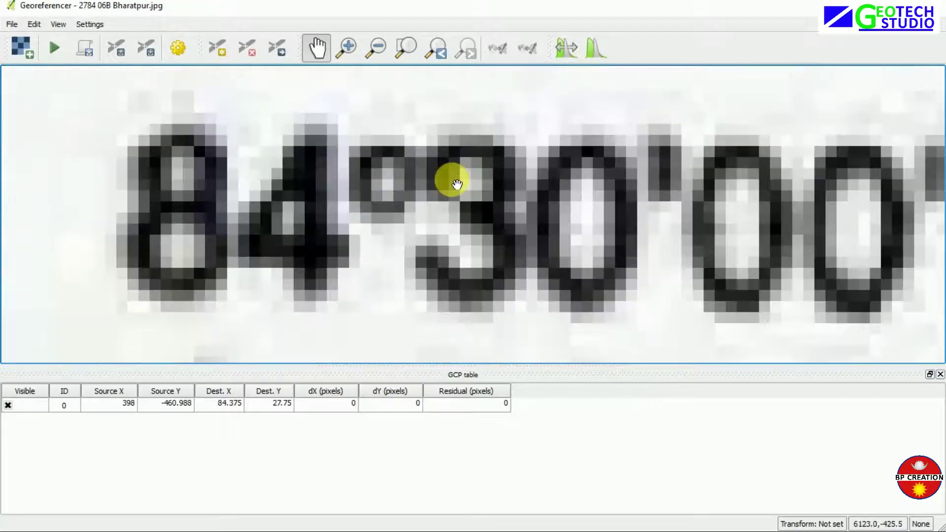
drag(512, 274, 330, 138)
scroll(330, 138, down, 1)
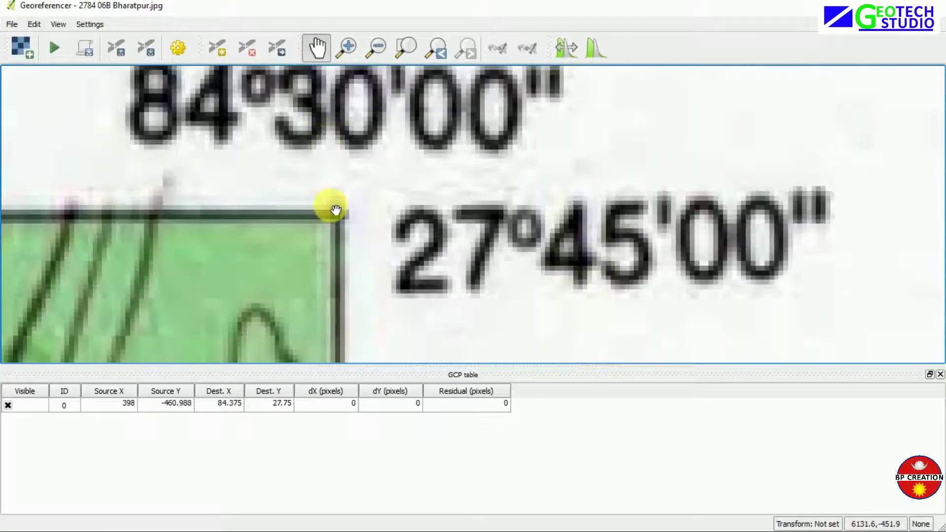
drag(317, 221, 492, 228)
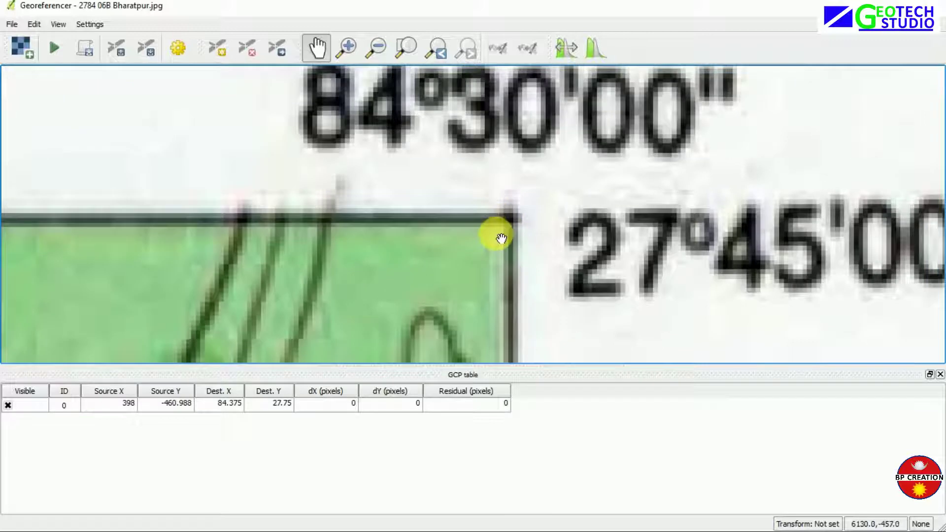
scroll(499, 238, up, 1)
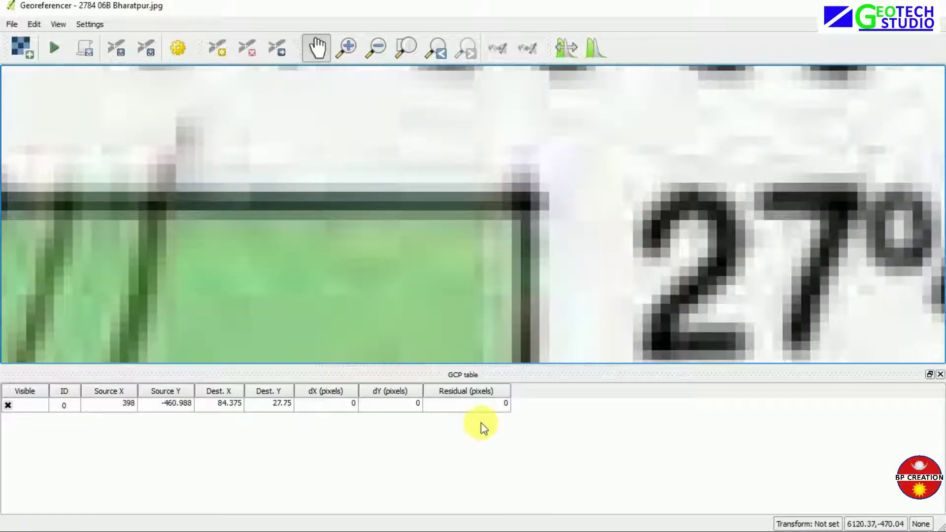
scroll(532, 206, up, 1)
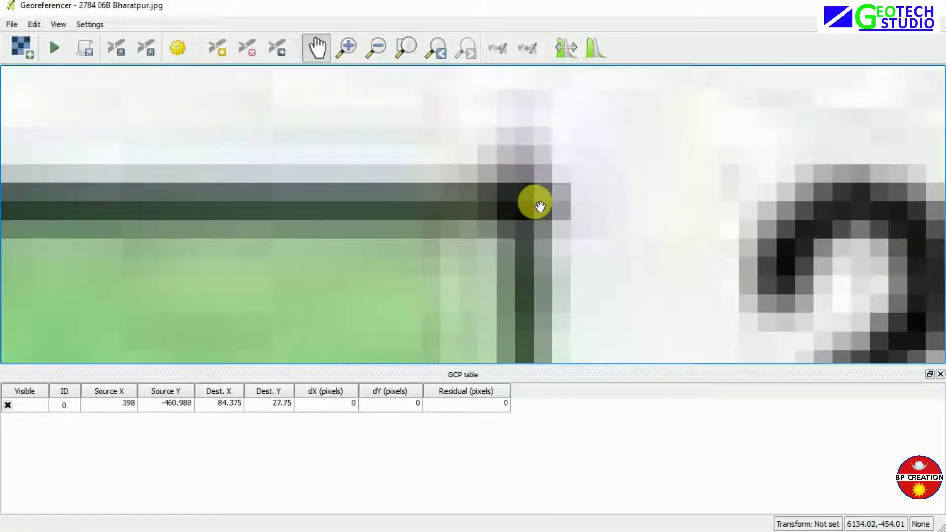
scroll(539, 206, up, 1)
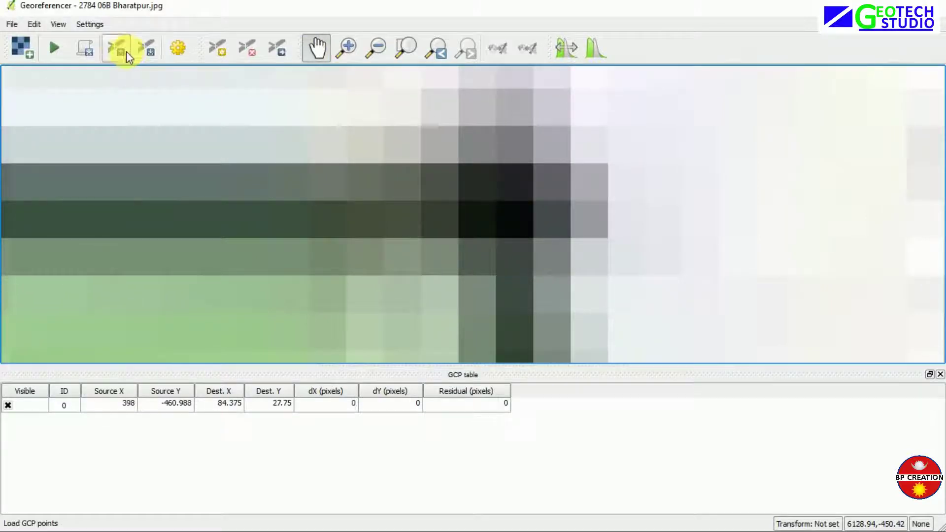
click(35, 24)
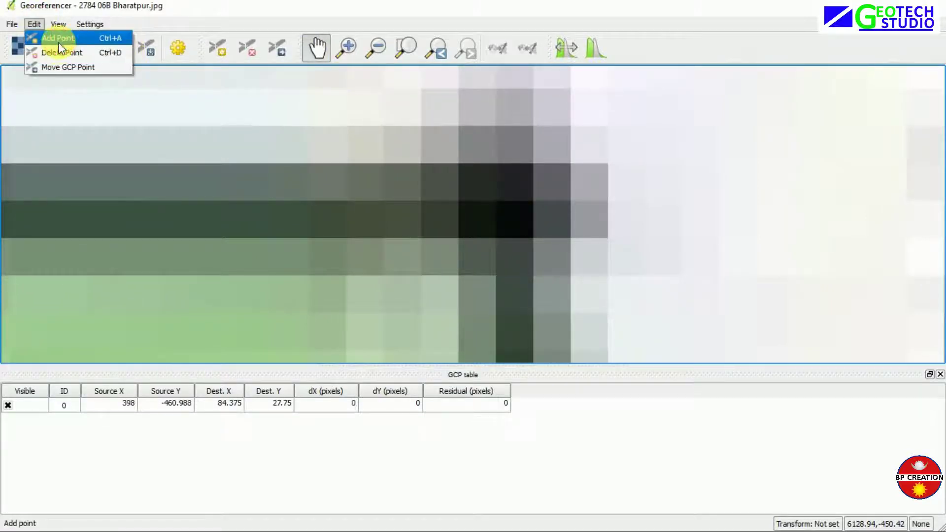
click(57, 38)
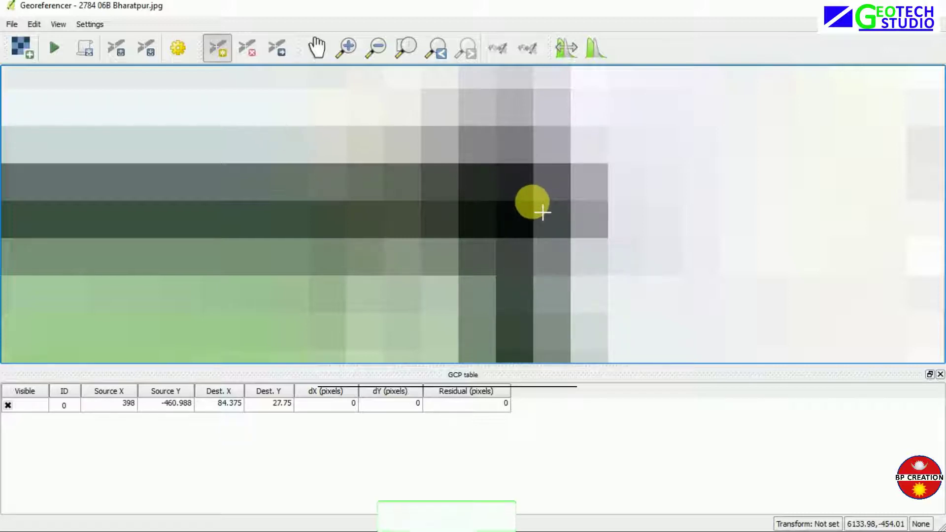
click(542, 212)
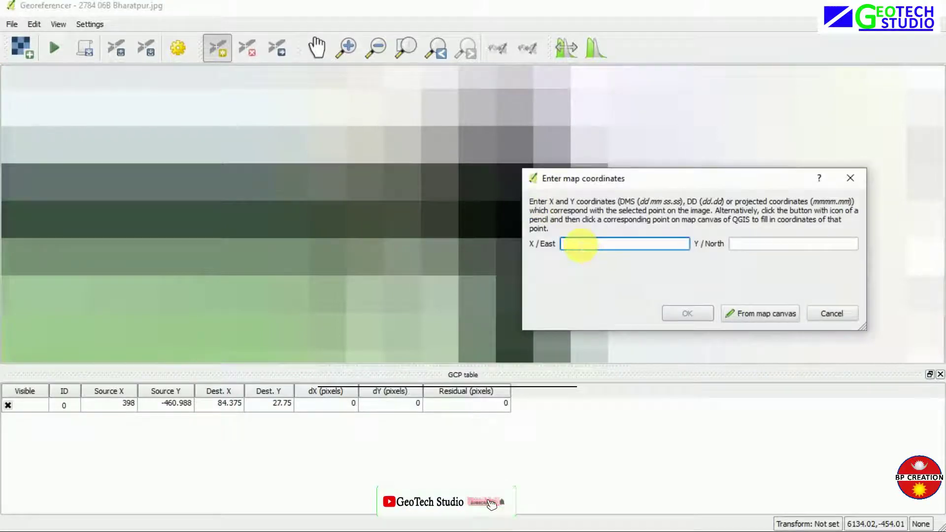
Assign the northeast corner point the map coordinates X/East 84 30 00 and Y/North 27 45 00
scroll(422, 173, down, 2)
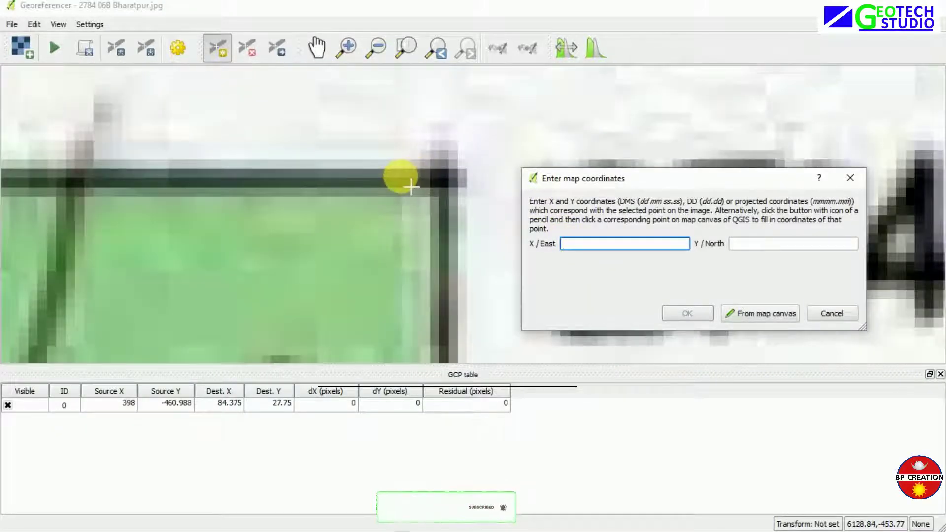
scroll(397, 179, down, 2)
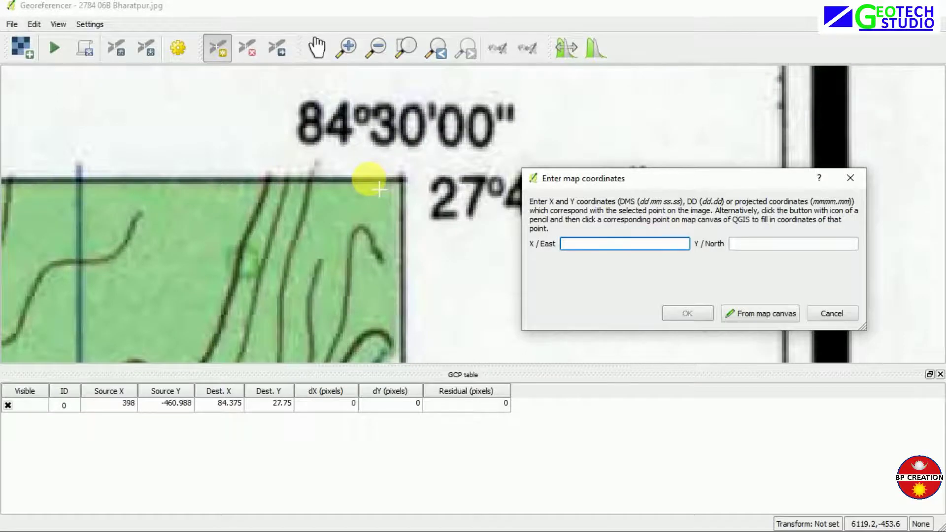
scroll(375, 180, down, 1)
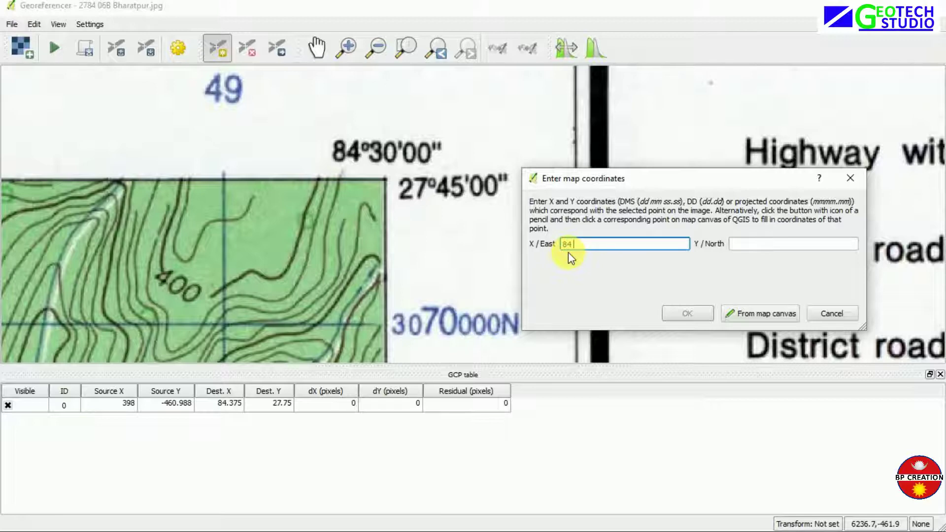
text(00)
click(738, 244)
text(27)
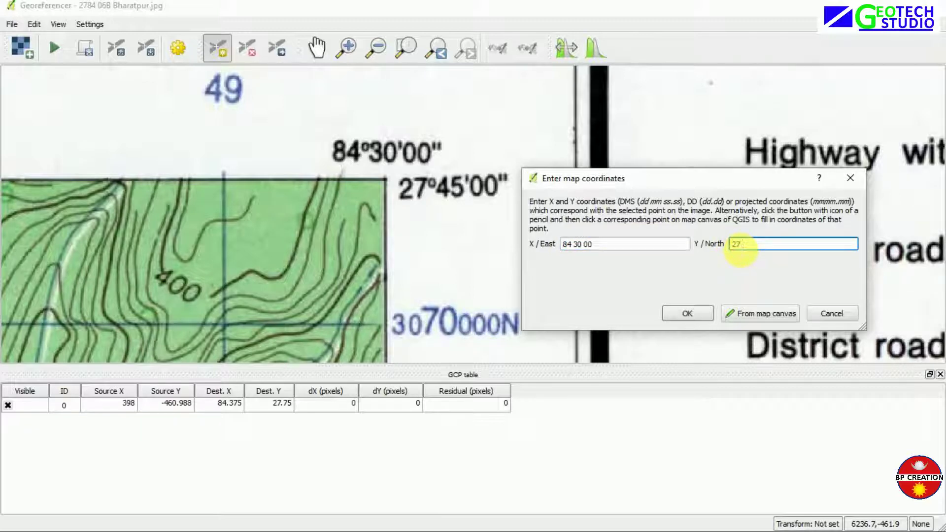
text( 45 00)
click(684, 312)
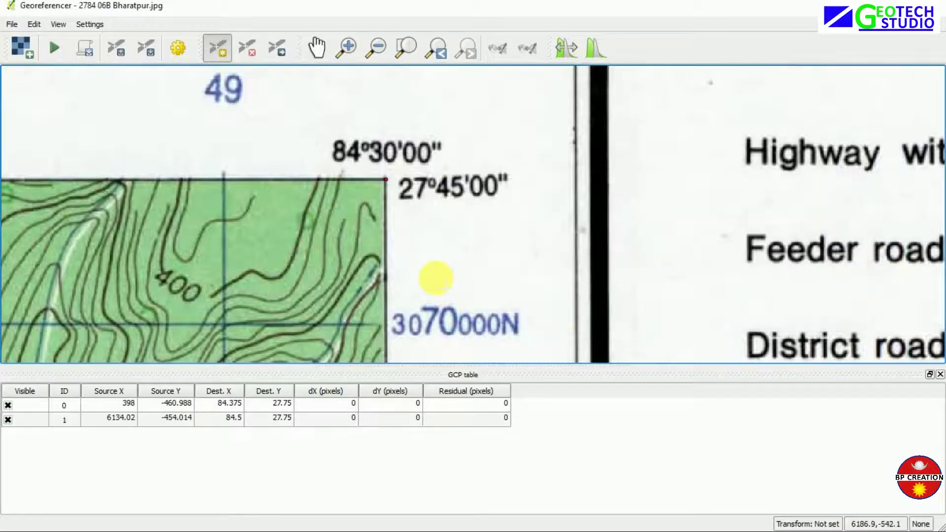
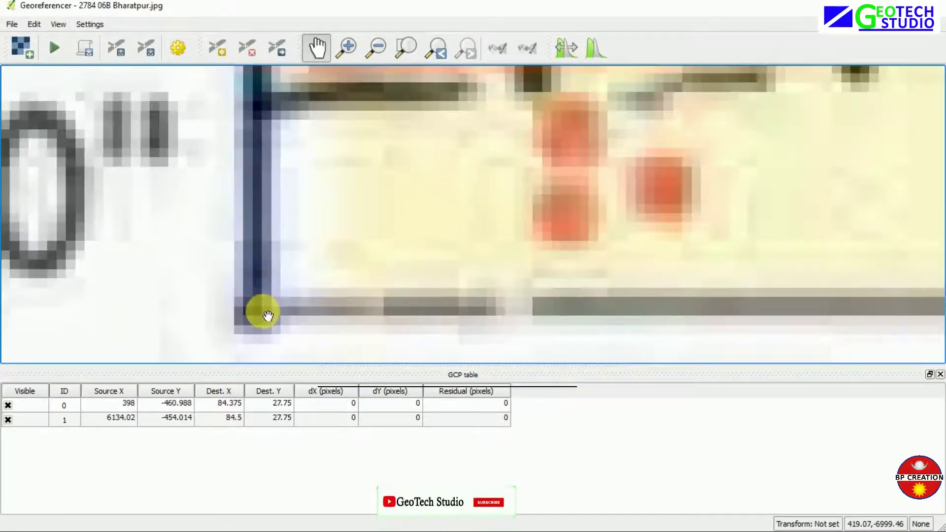
Place a third ground control point on the southwest corner of the map's inner frame
scroll(270, 314, up, 1)
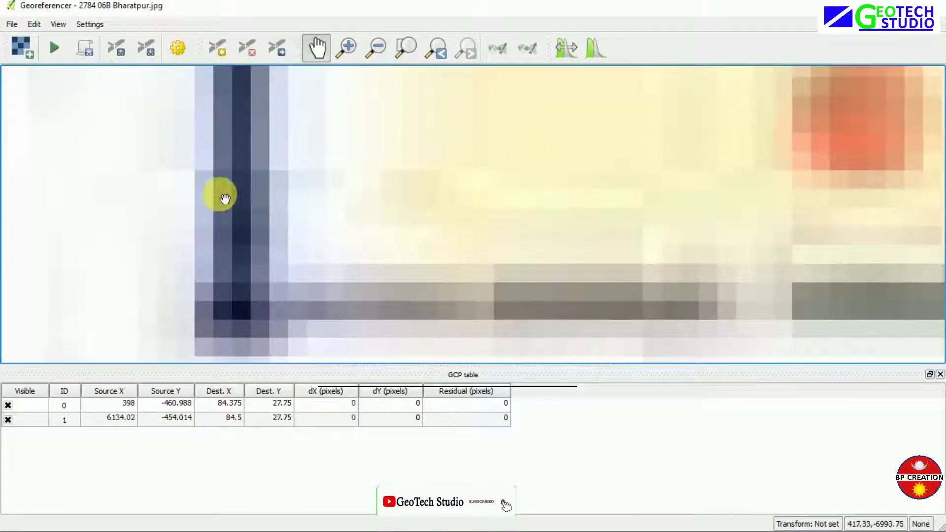
click(63, 25)
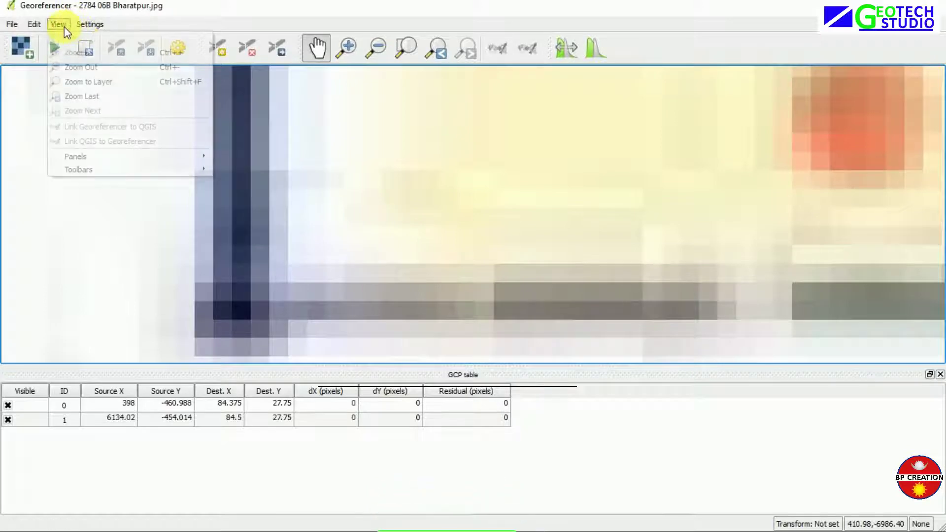
click(34, 25)
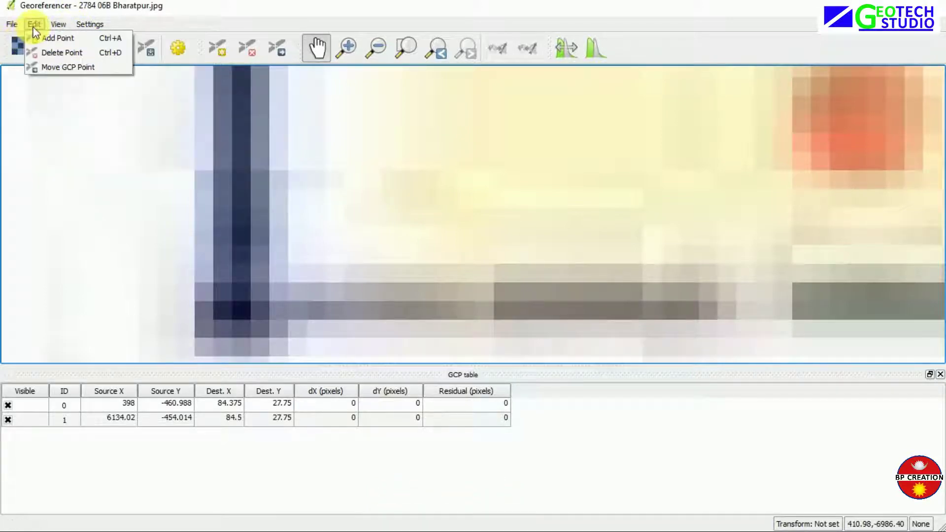
click(49, 38)
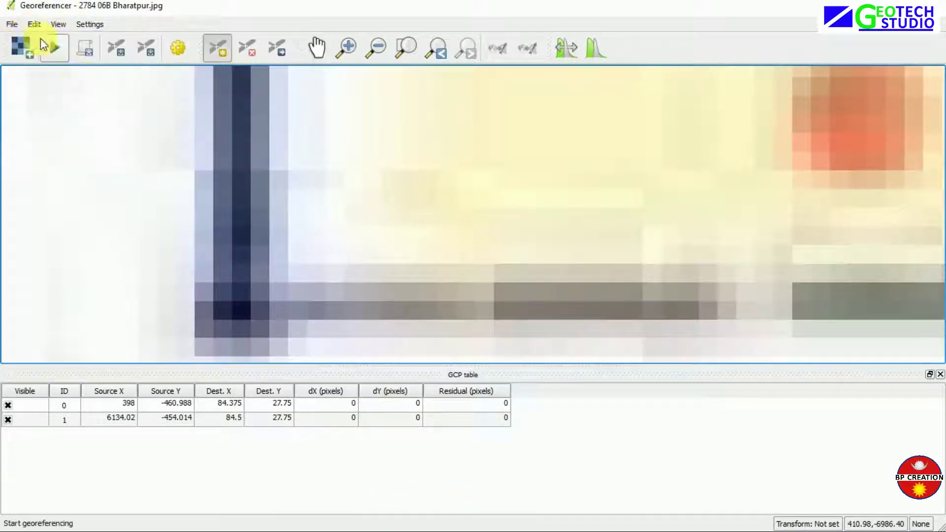
click(251, 321)
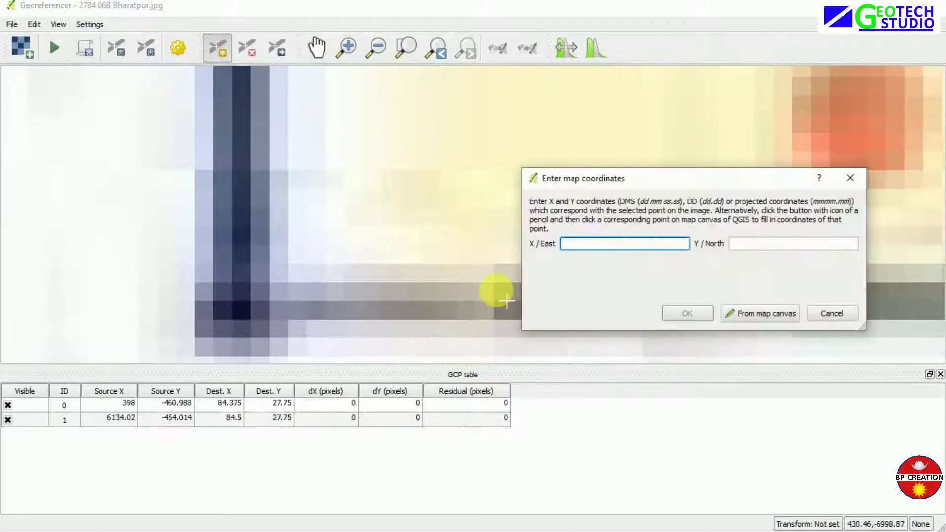
Assign the southwest corner point the map coordinates X/East 84 22 30 and Y/North 27 37 30
scroll(338, 294, down, 1)
scroll(339, 294, up, 2)
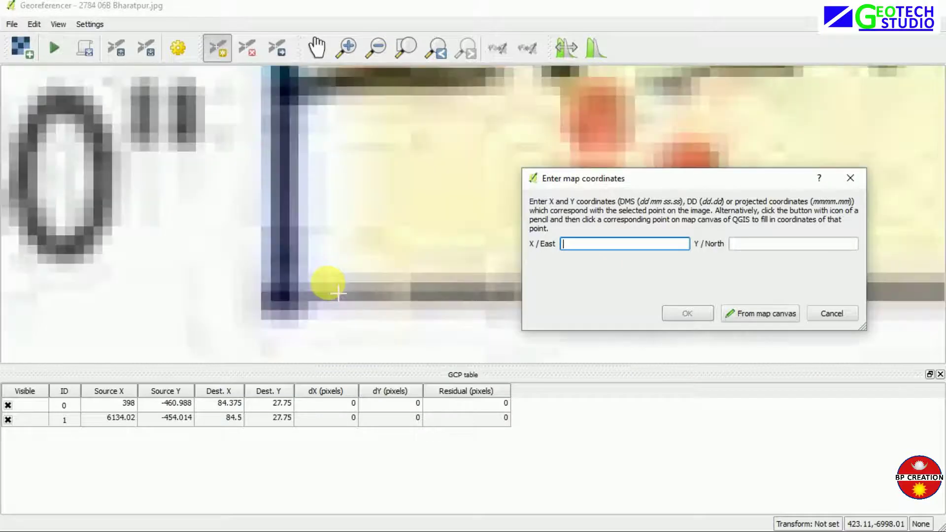
scroll(327, 283, down, 1)
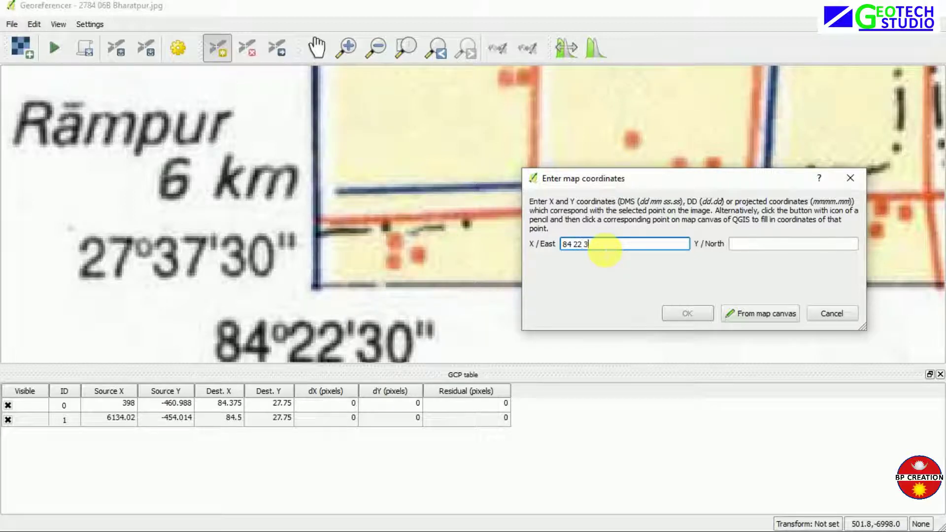
click(746, 245)
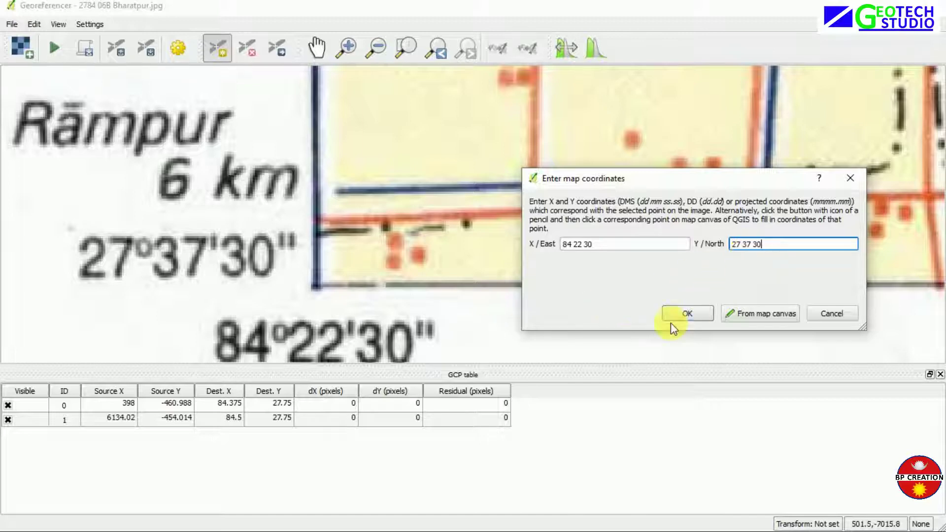
click(685, 313)
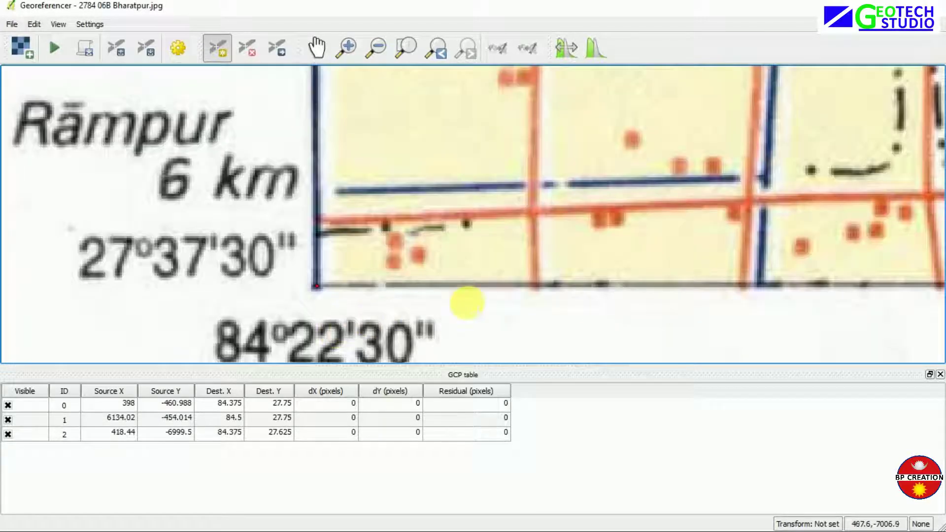
Place a fourth ground control point on the southeast corner of the map's inner frame, at the 84°30'00" and 27°37'30" labels
scroll(495, 310, down, 2)
scroll(495, 309, down, 1)
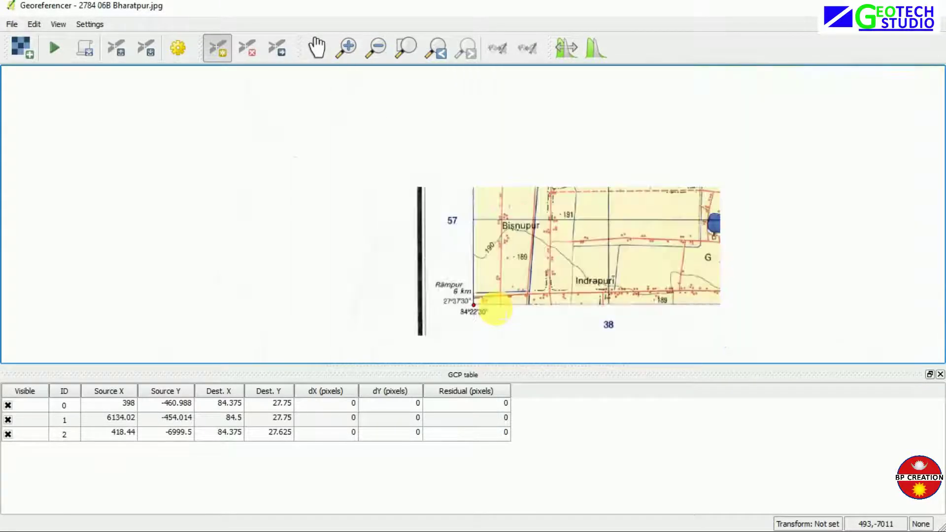
scroll(494, 308, up, 1)
scroll(493, 308, down, 2)
scroll(494, 308, up, 2)
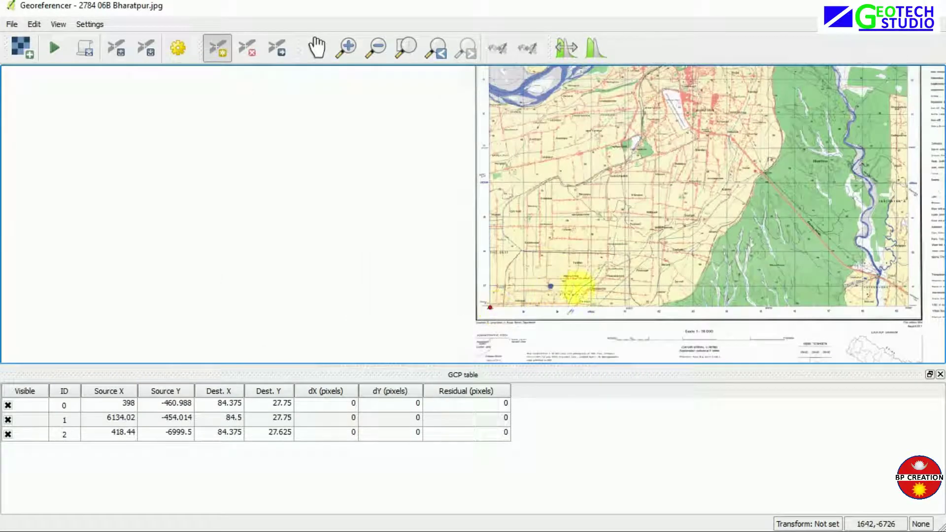
click(320, 48)
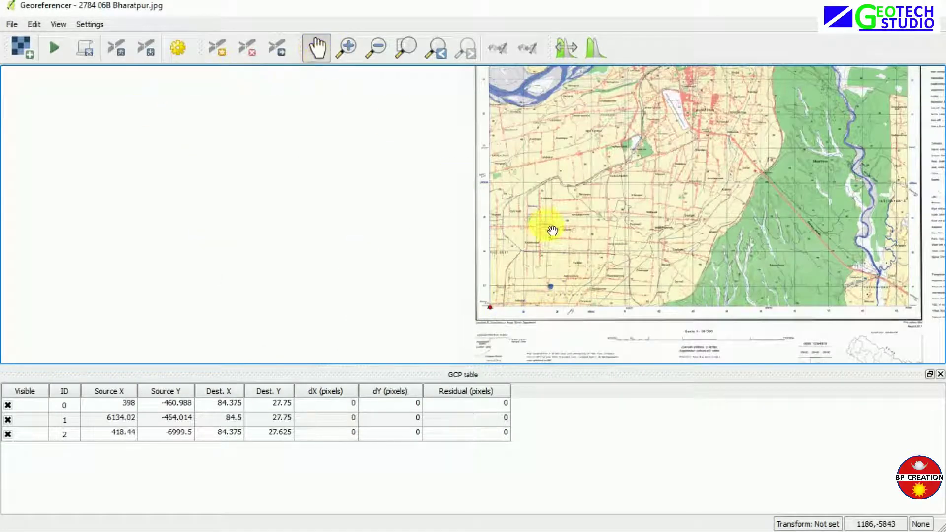
drag(549, 228, 238, 253)
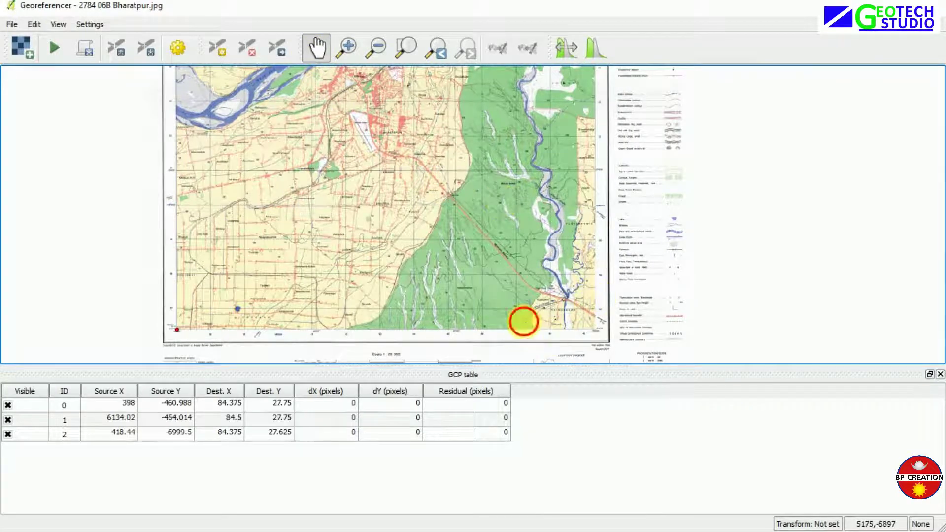
drag(523, 321, 478, 296)
scroll(482, 300, down, 5)
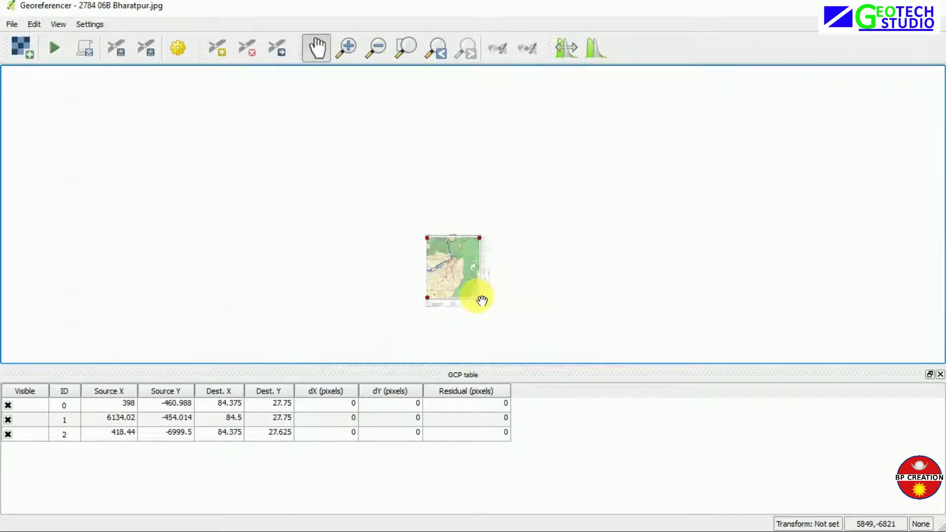
scroll(482, 301, up, 8)
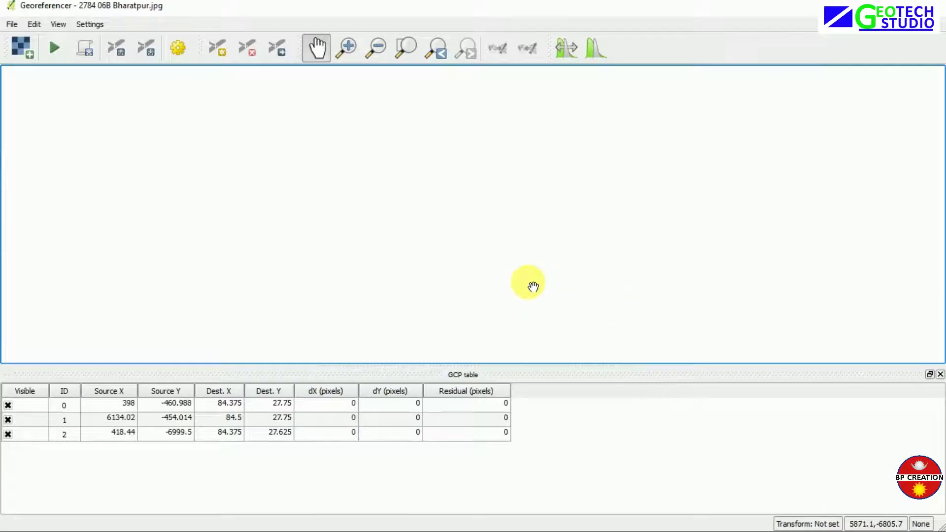
scroll(532, 286, down, 5)
drag(586, 307, 436, 249)
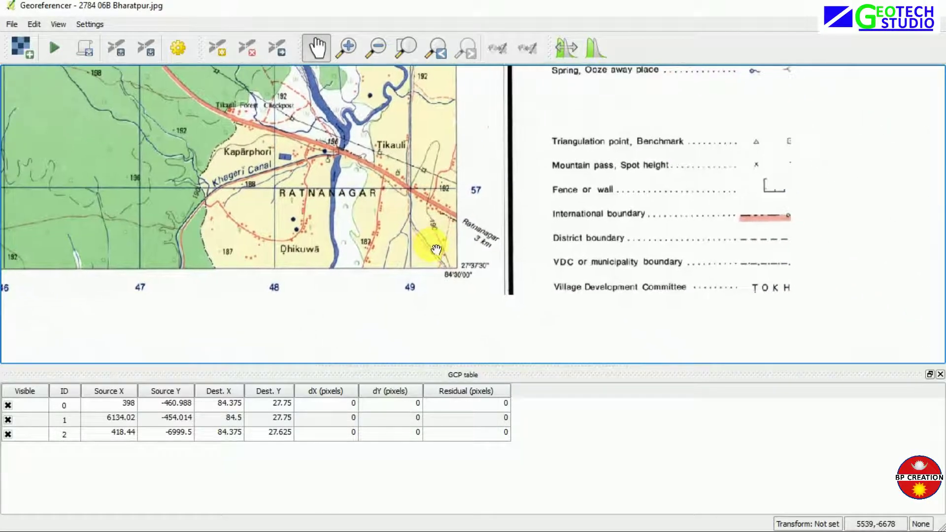
scroll(458, 273, down, 3)
scroll(458, 273, up, 7)
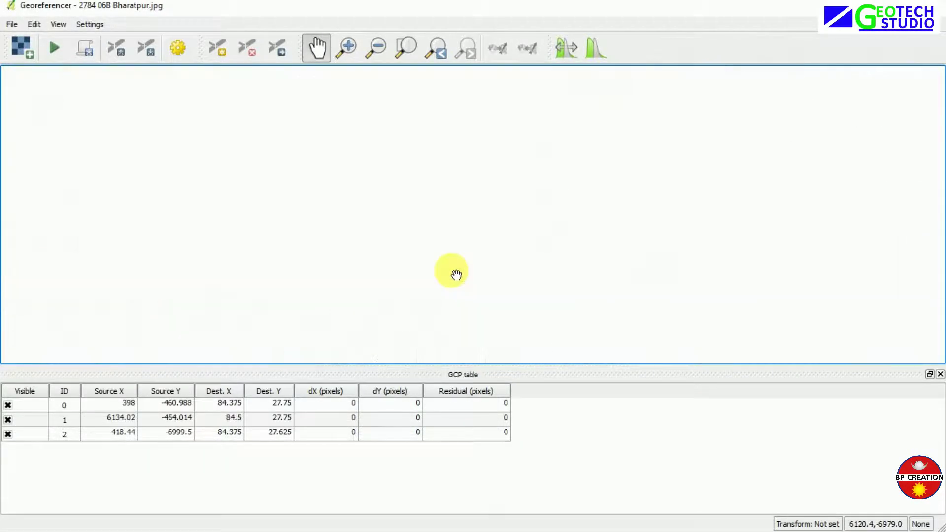
scroll(498, 274, down, 3)
scroll(498, 276, up, 4)
scroll(499, 296, down, 2)
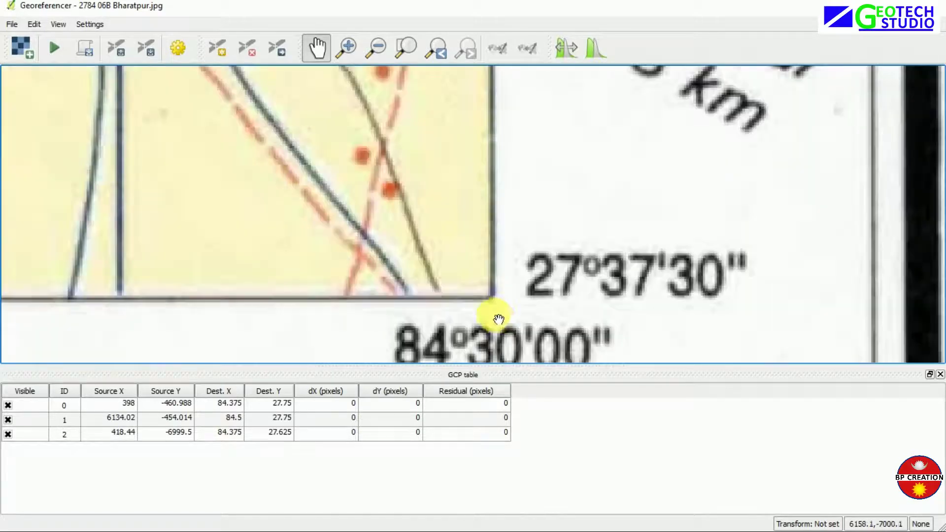
scroll(502, 321, up, 3)
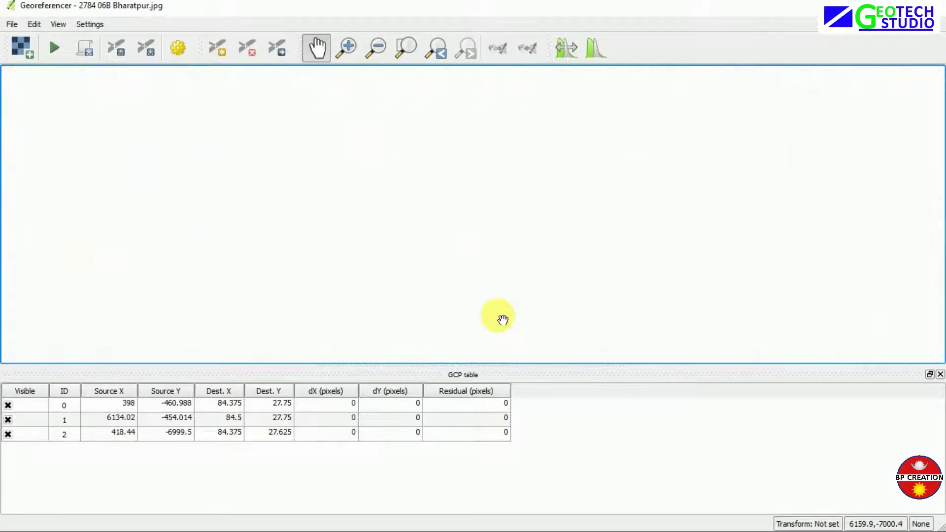
scroll(502, 320, down, 2)
scroll(501, 319, up, 3)
scroll(497, 318, up, 1)
scroll(492, 302, down, 1)
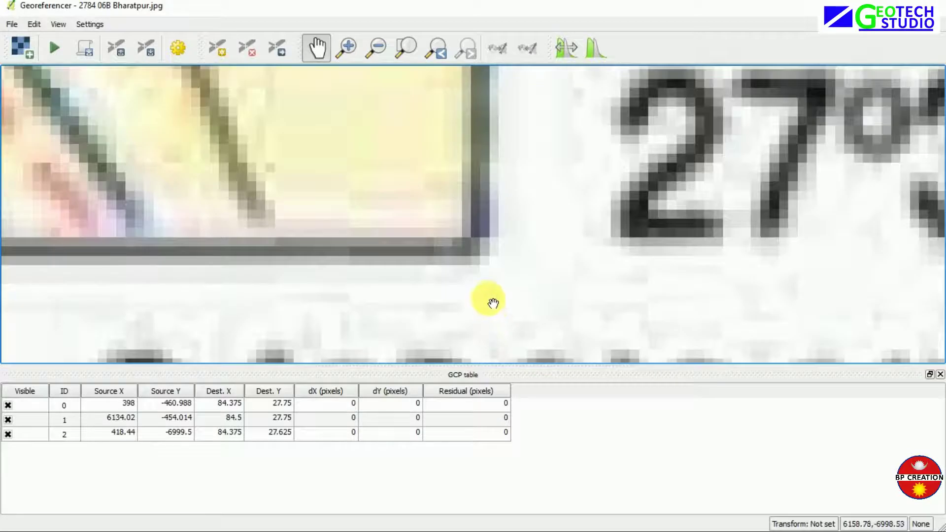
scroll(490, 299, up, 2)
scroll(488, 285, down, 1)
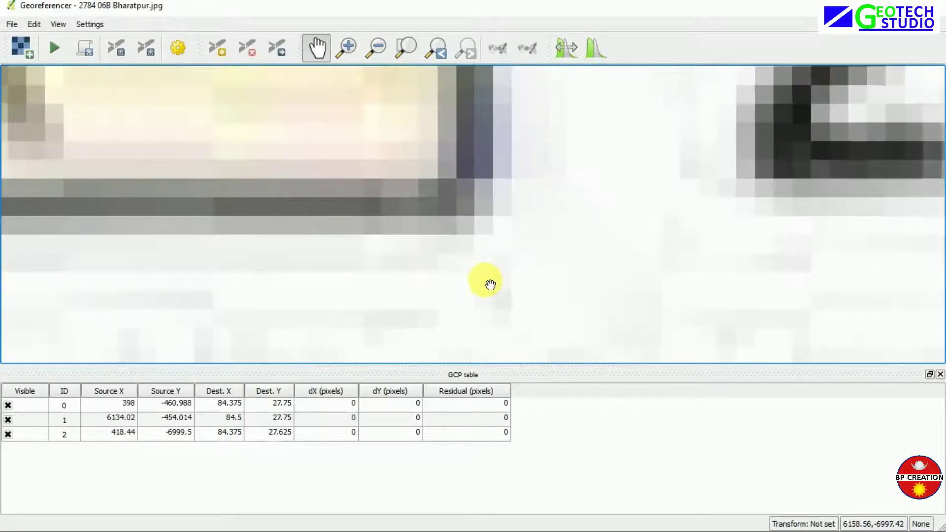
scroll(472, 236, up, 2)
scroll(470, 232, down, 1)
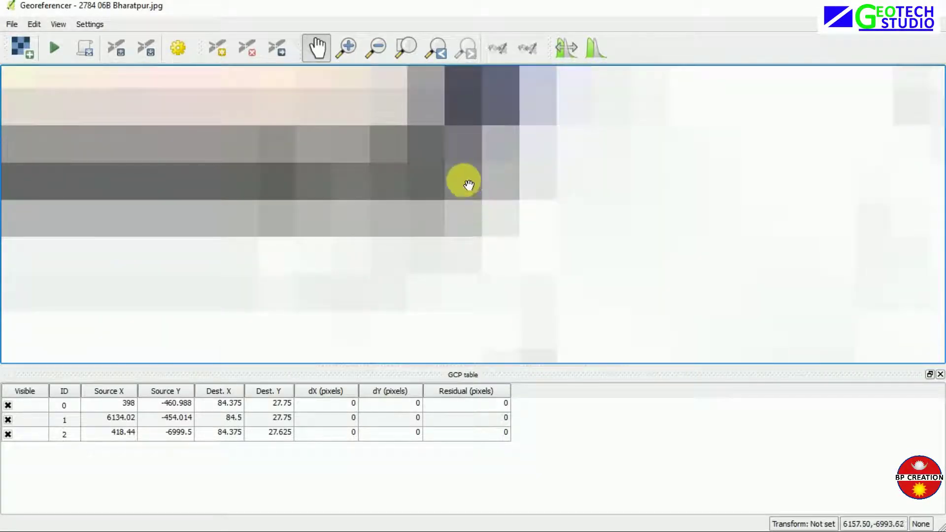
click(31, 25)
click(35, 36)
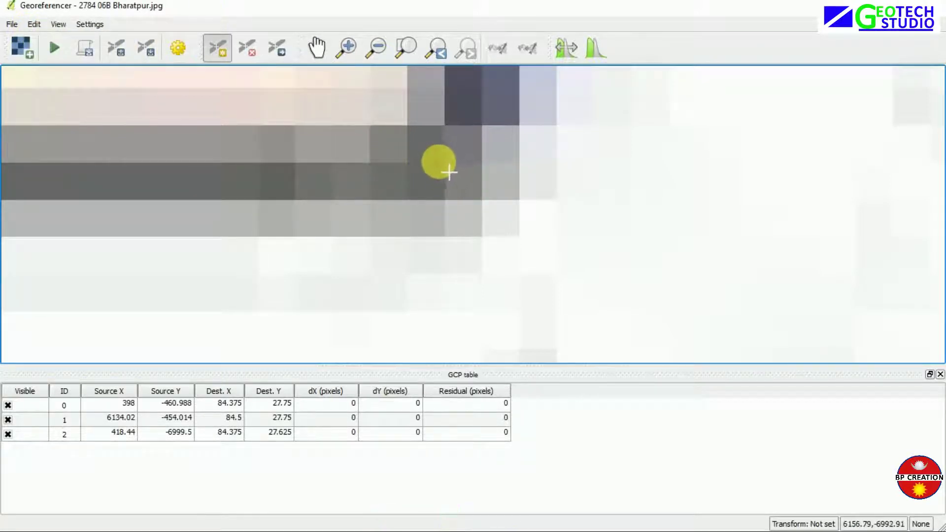
click(478, 185)
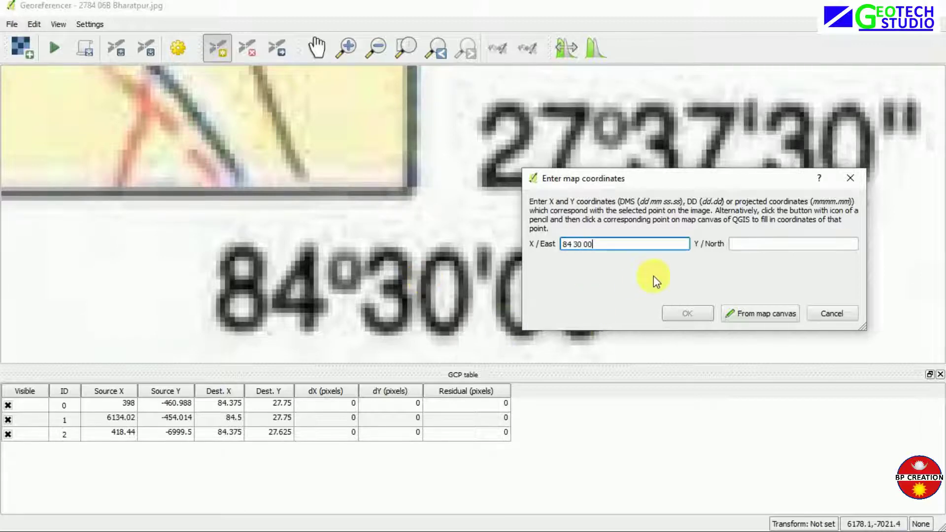
Assign the southeast corner point the map coordinates X/East 84 30 00 and Y/North 27 37 30
click(746, 245)
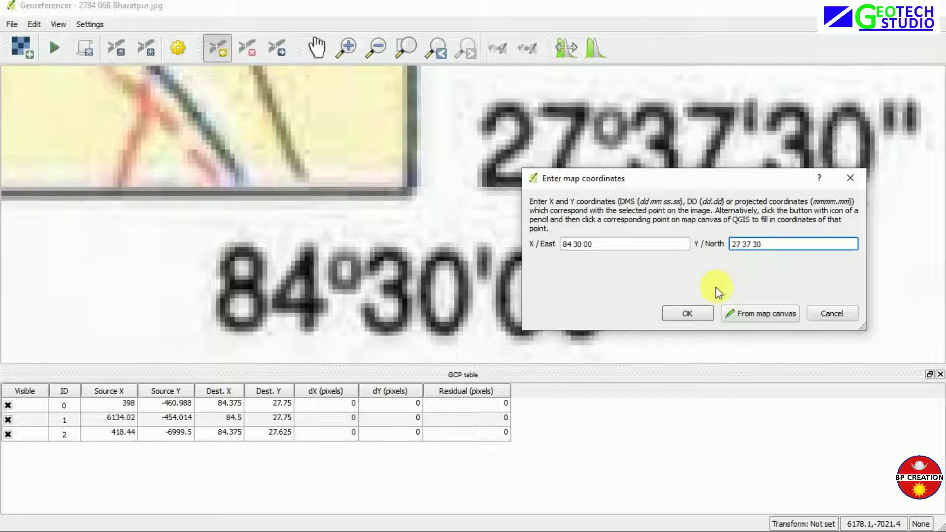
click(679, 315)
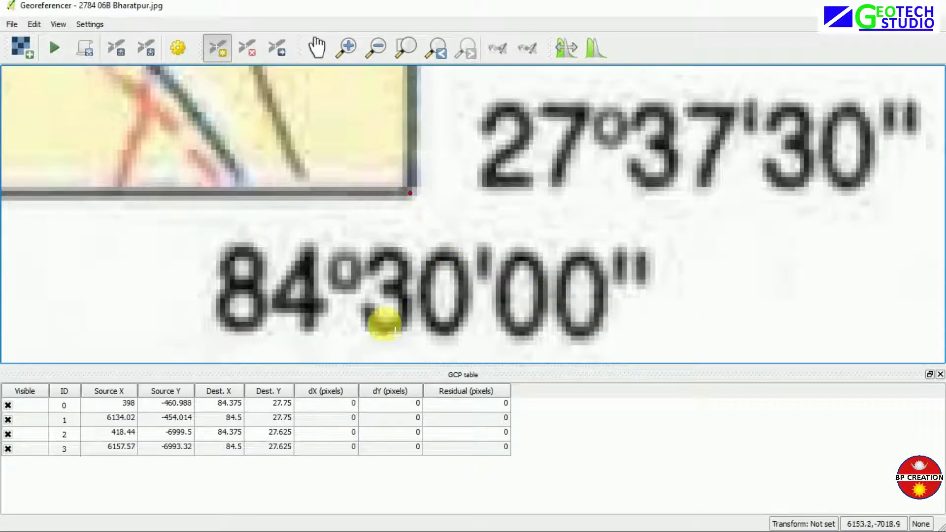
Choose WGS 84 (EPSG:4326) as the target SRS in the transformation settings
scroll(295, 349, down, 4)
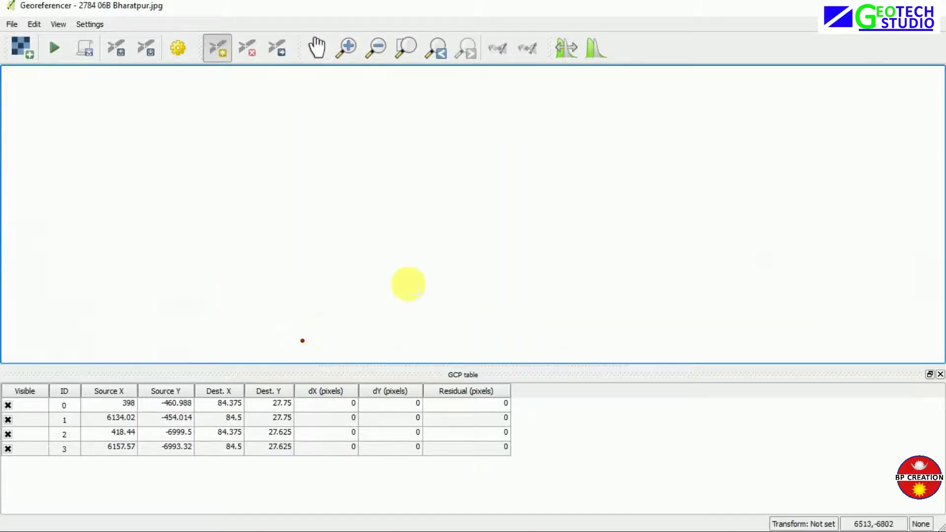
scroll(234, 265, down, 5)
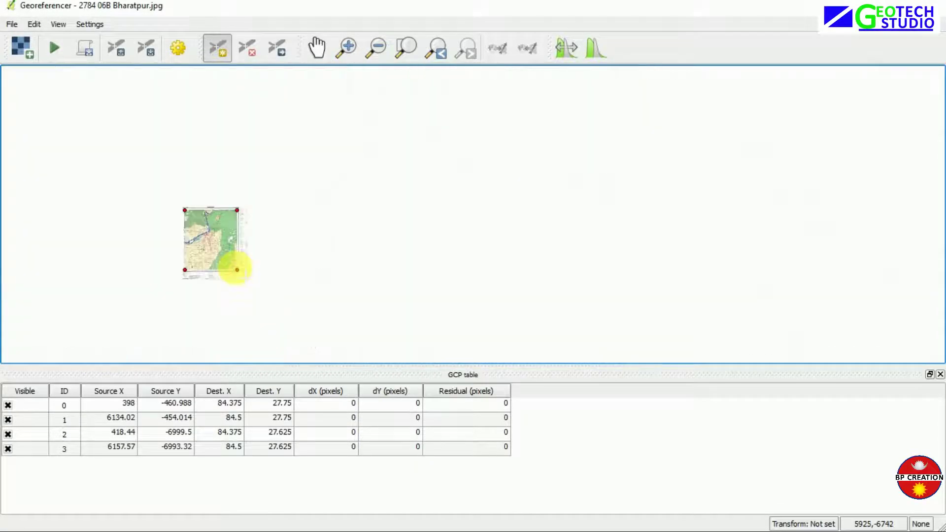
scroll(225, 259, up, 1)
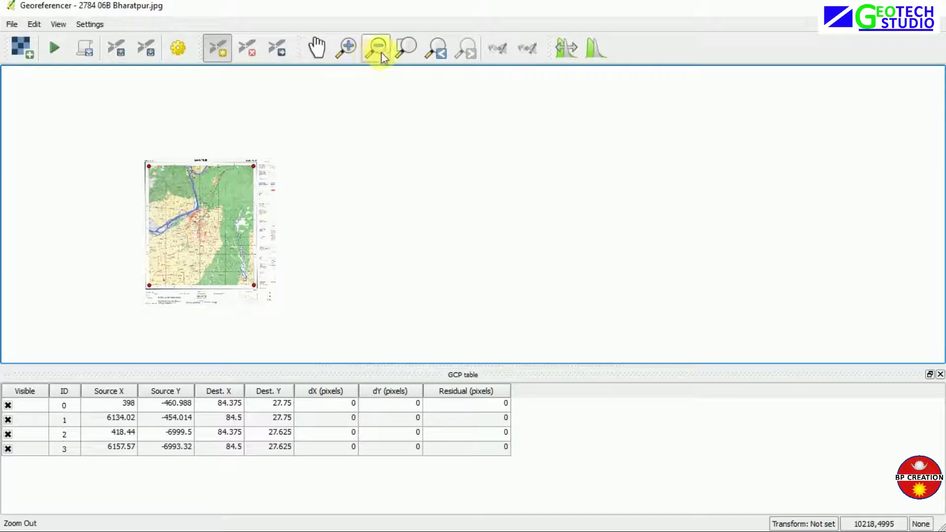
click(407, 51)
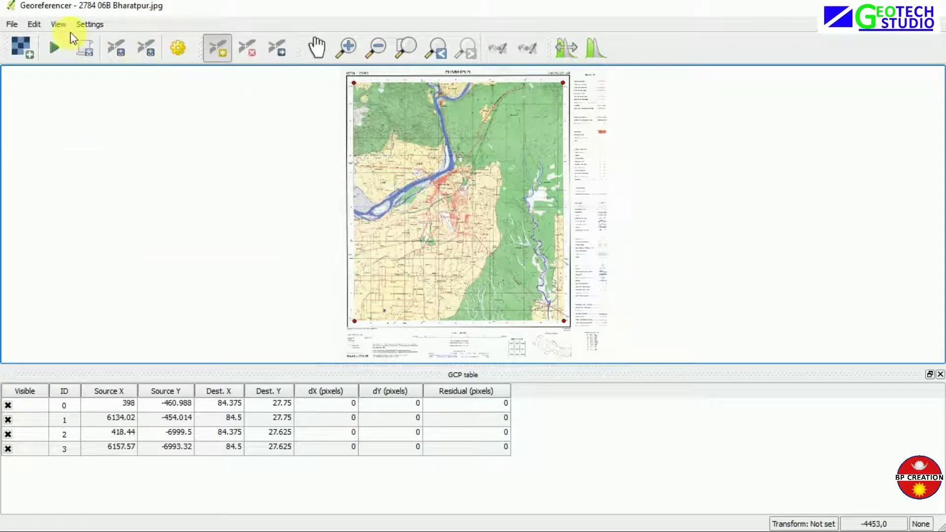
click(84, 26)
click(98, 40)
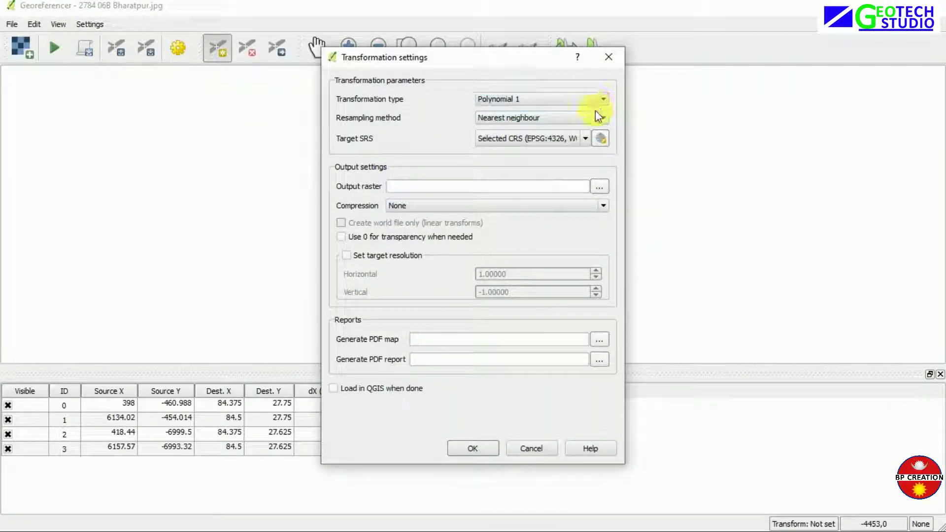
click(598, 140)
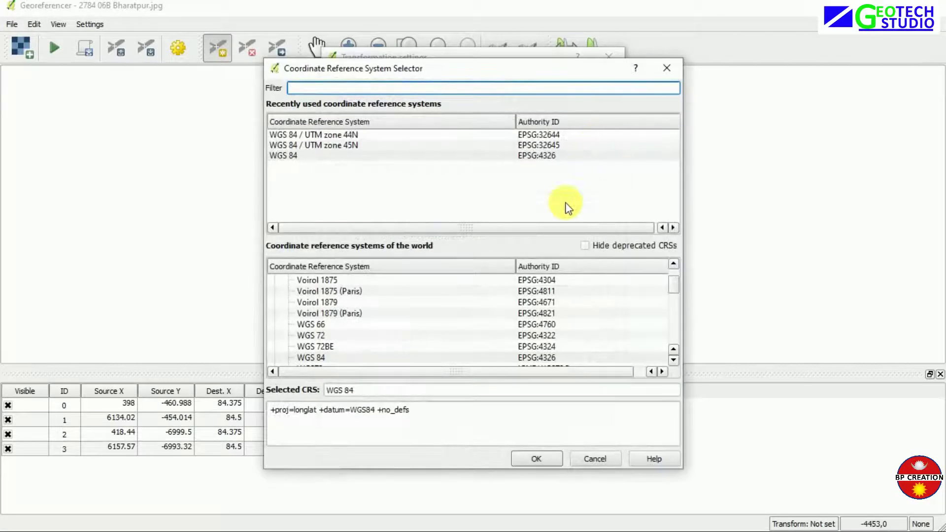
click(336, 357)
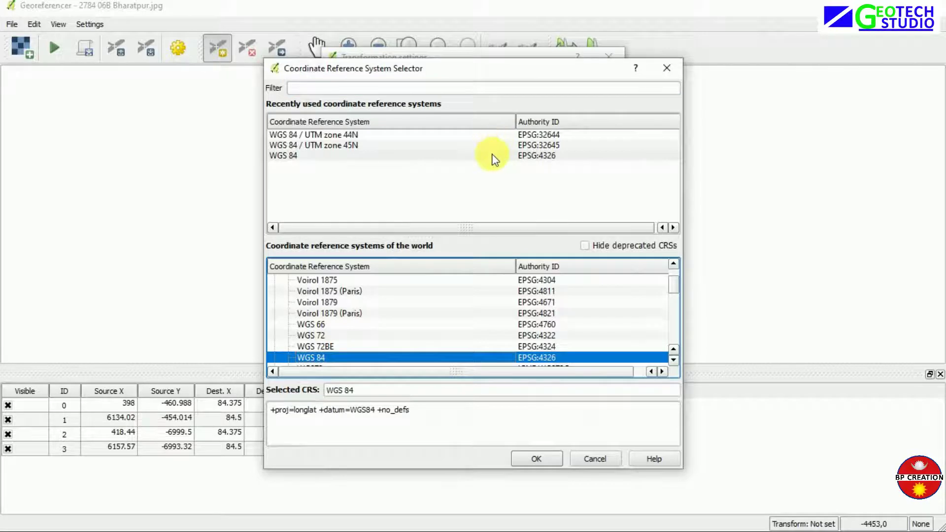
click(508, 155)
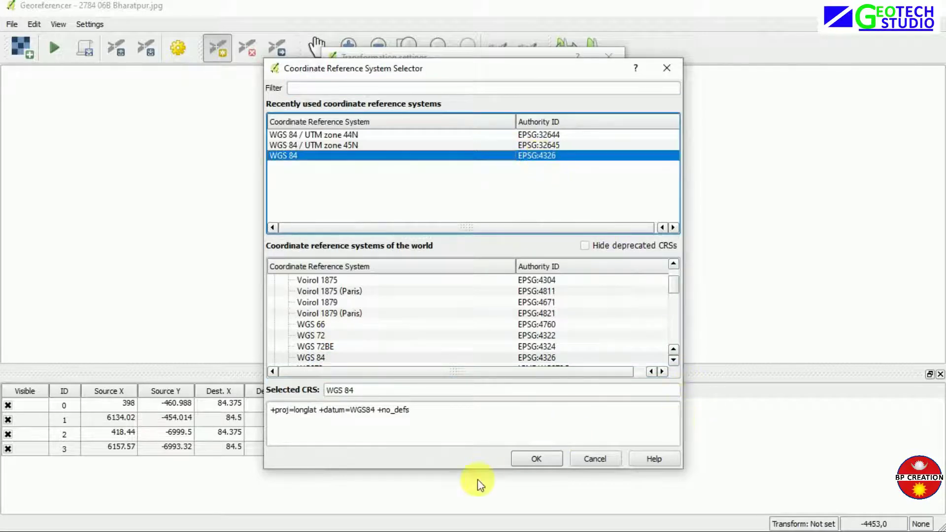
click(534, 456)
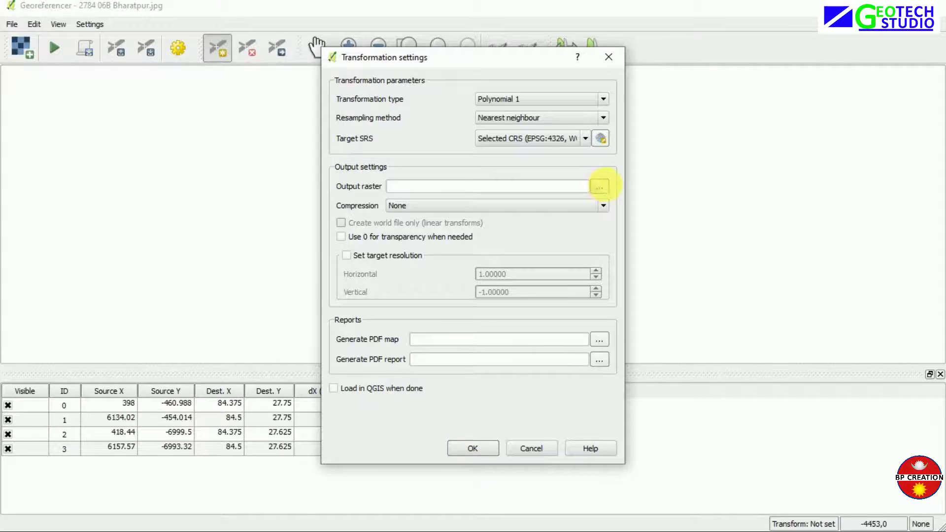
Set the output raster to a GeoTIFF named Georeference in the Georeferencing in QGIS folder and run the georeferencing
click(599, 187)
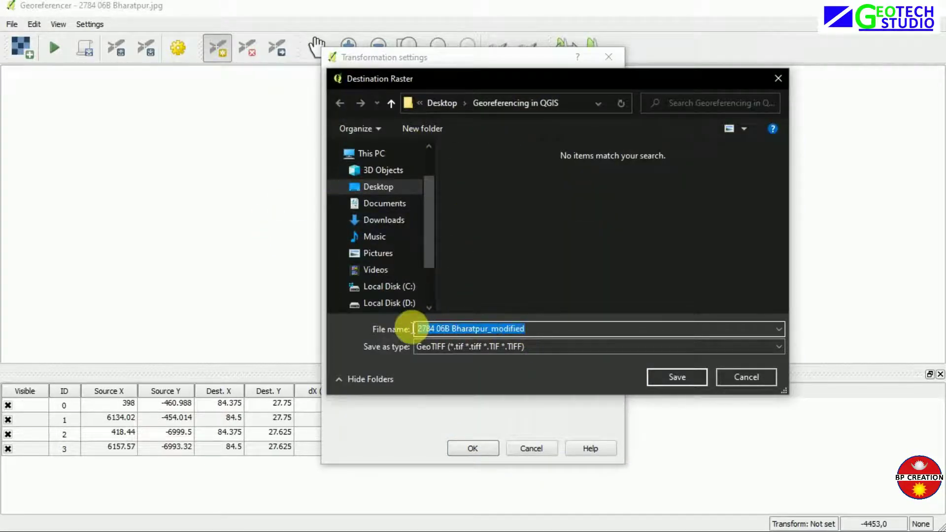
text(Georeferen)
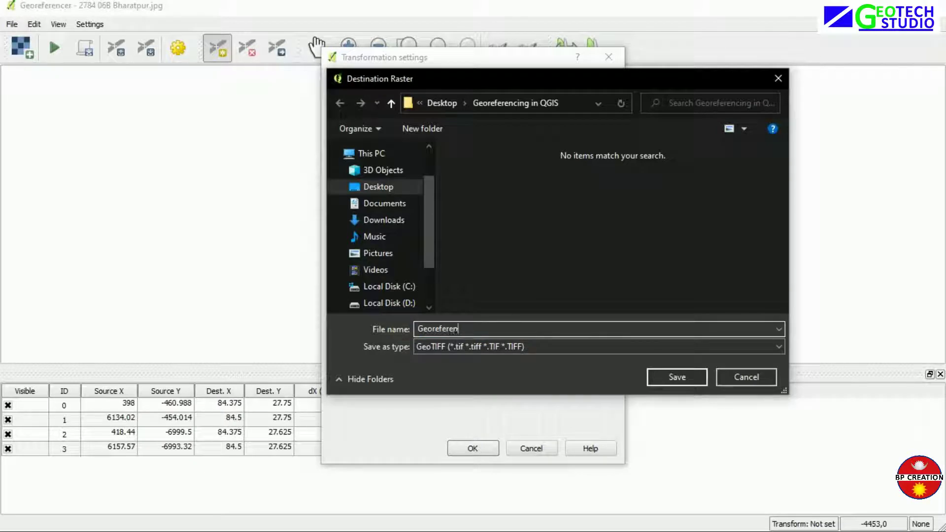
text(ce)
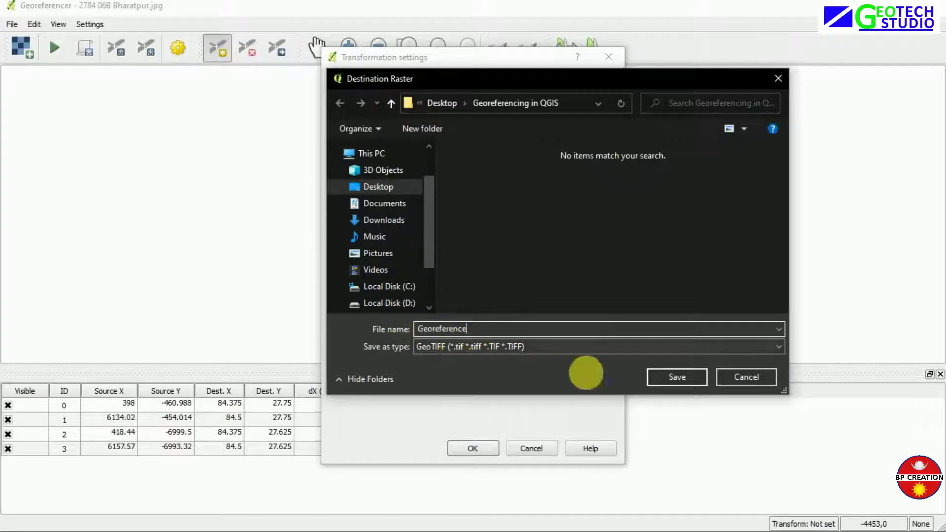
click(669, 376)
click(493, 449)
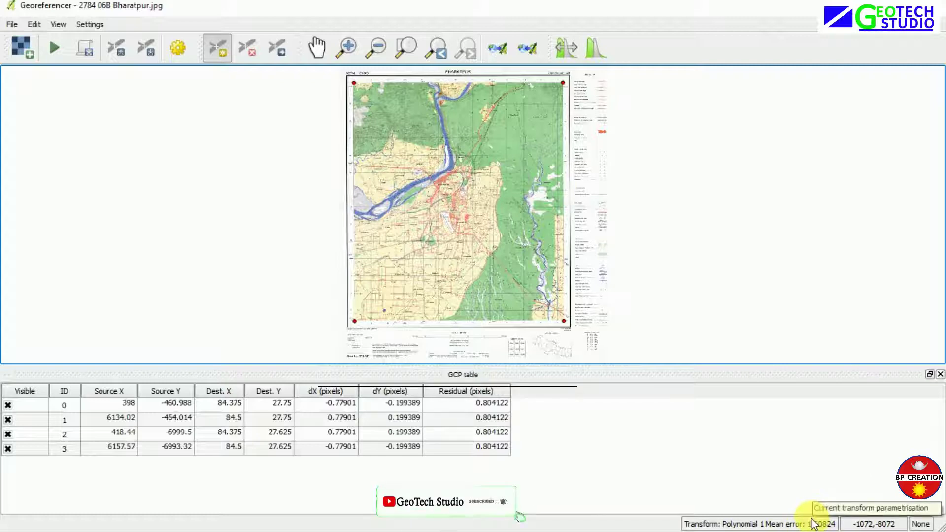
click(54, 50)
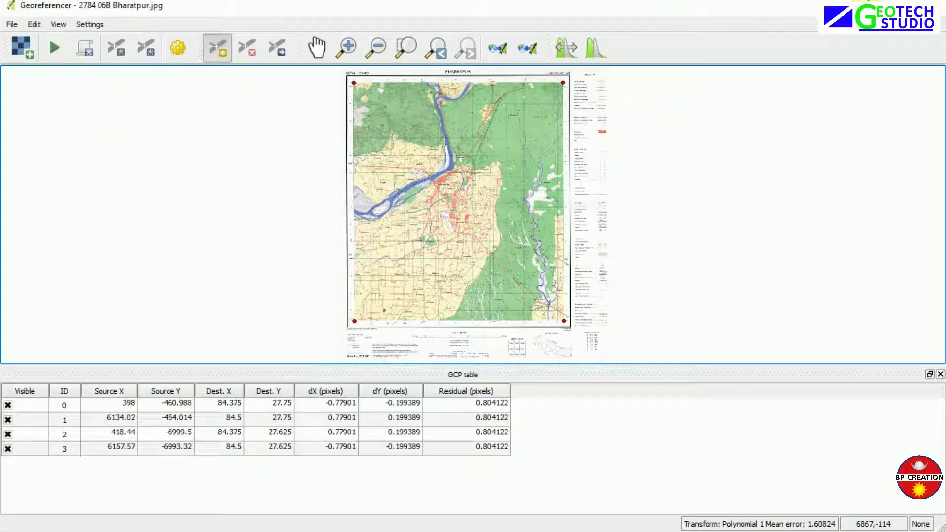
Check the Georeferencing in QGIS folder on the desktop for the georeferenced output file
key(alt+Tab)
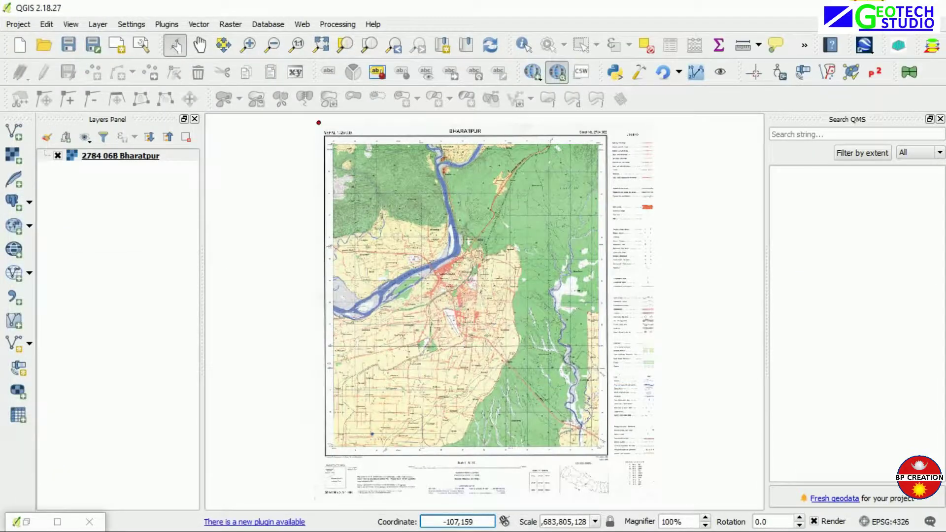
key(super+d)
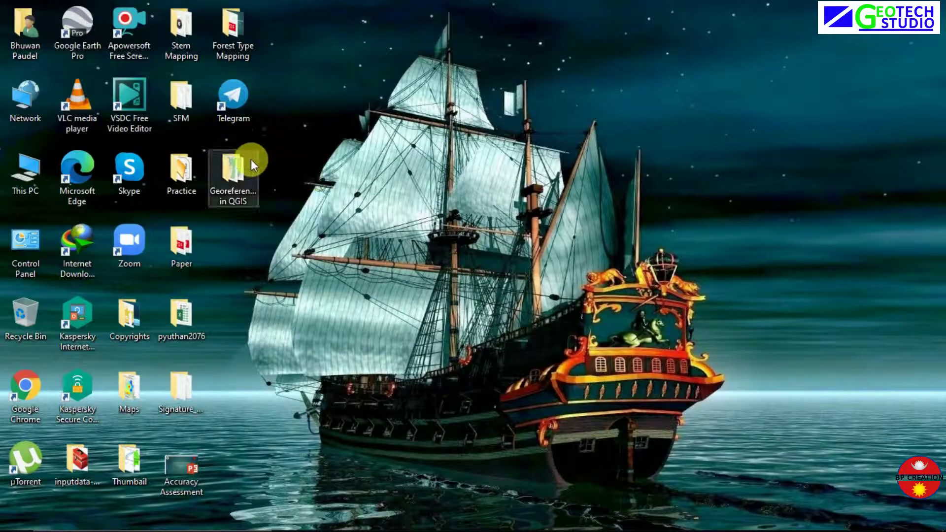
double_click(233, 191)
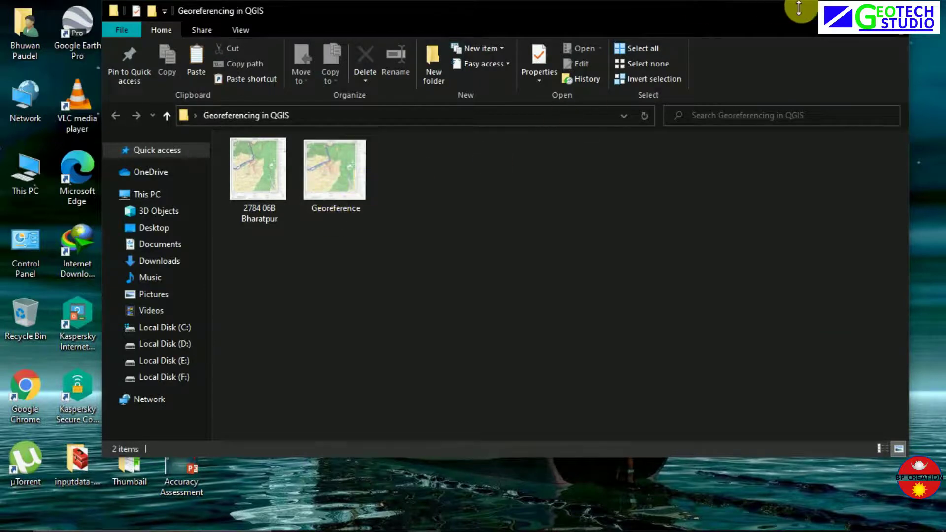
click(897, 9)
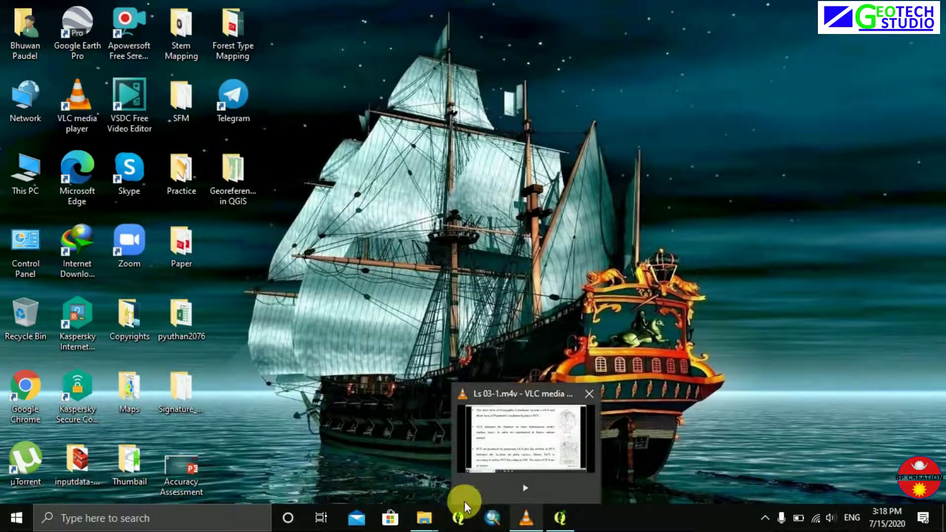
Switch back to QGIS and close the Georeferencer, discarding the GCP points
click(570, 523)
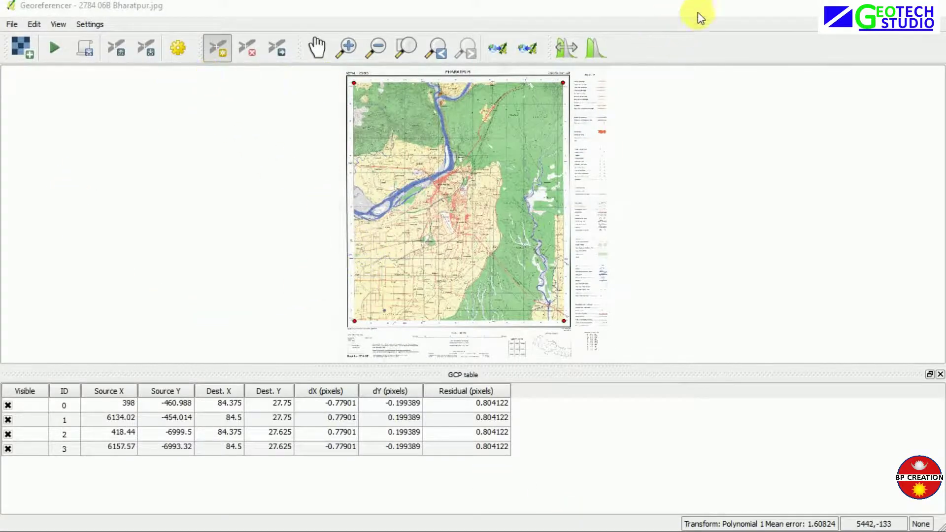
click(940, 5)
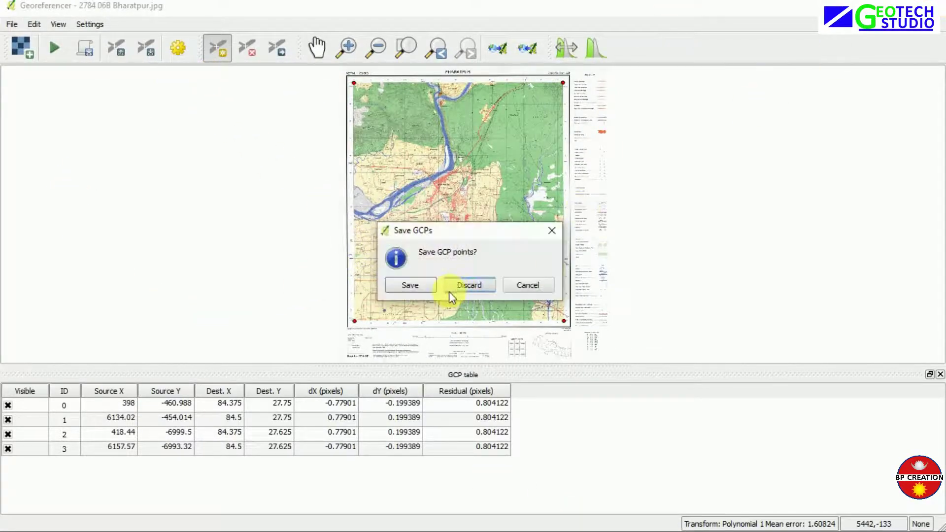
click(465, 287)
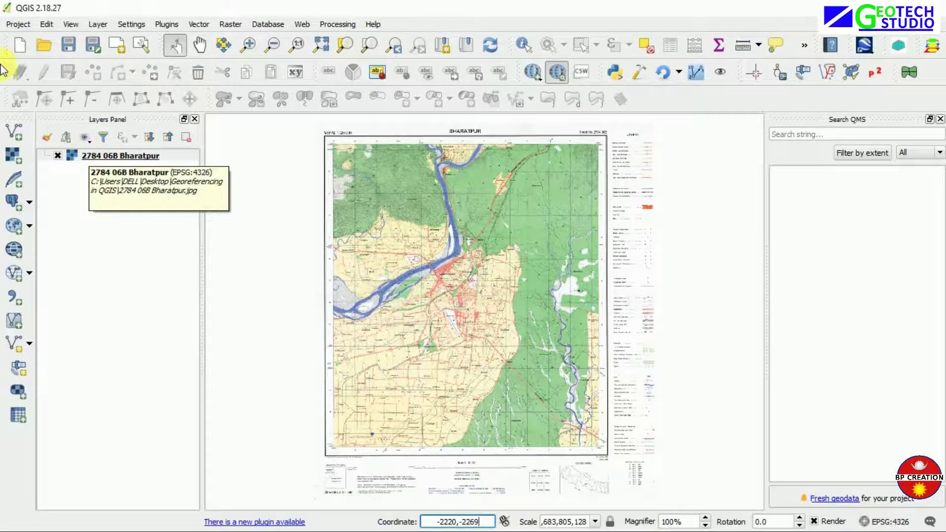
Remove the unreferenced 2784 06B Bharatpur layer from the project
right_click(112, 157)
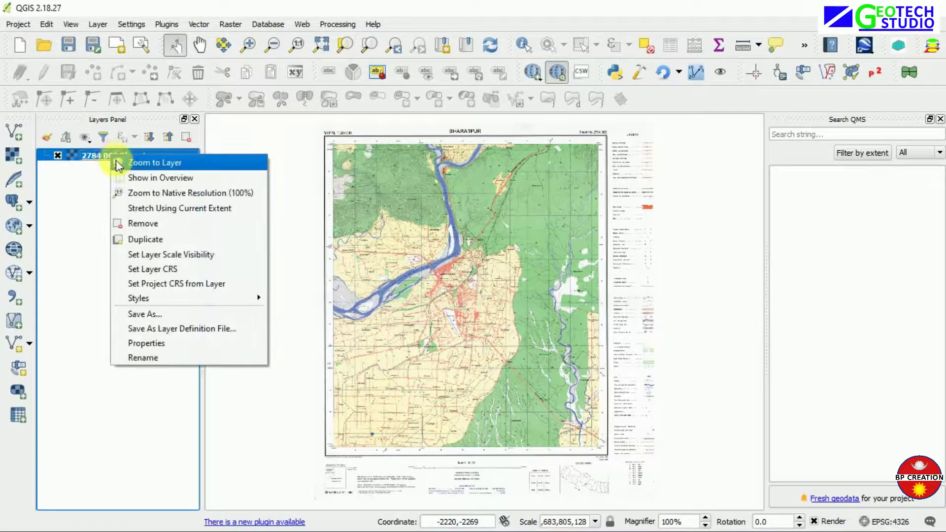
click(164, 221)
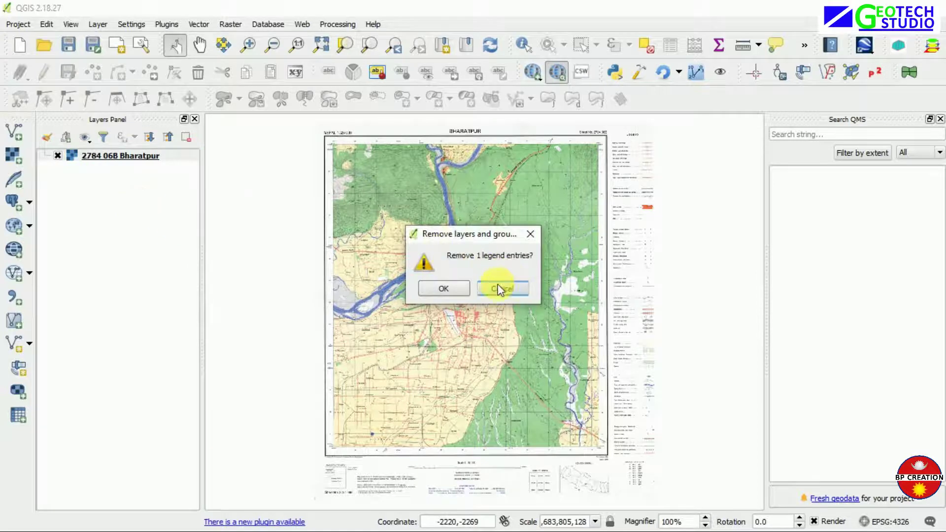
click(451, 289)
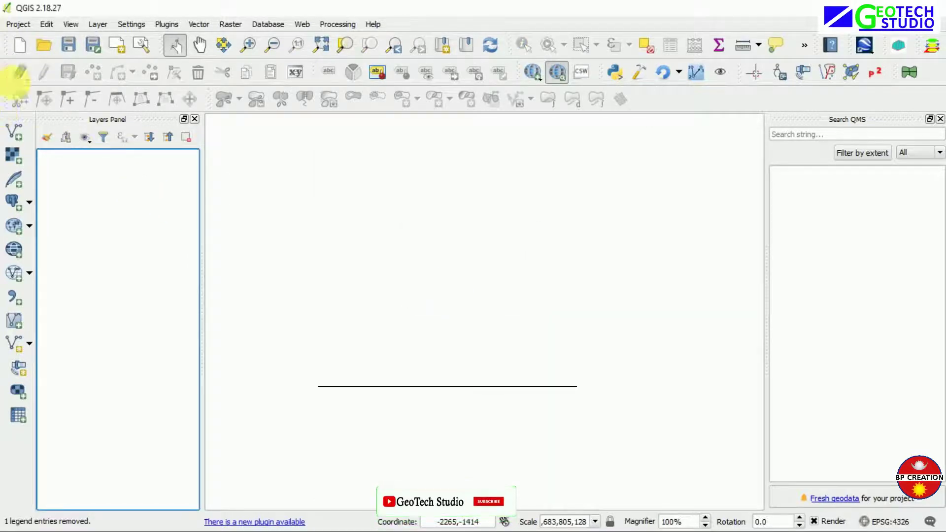
Add the Georeference raster from the Georeferencing in QGIS folder to the map and check its coordinate display
click(14, 155)
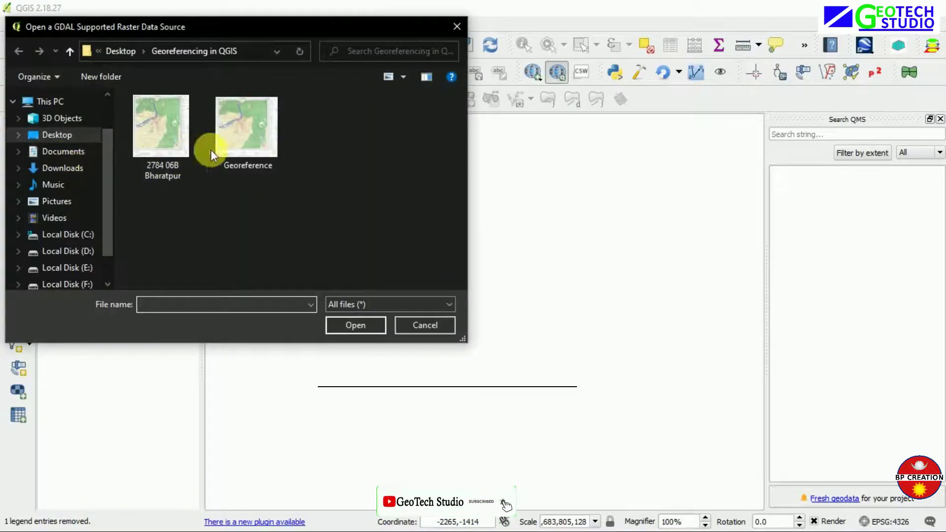
click(212, 149)
click(374, 324)
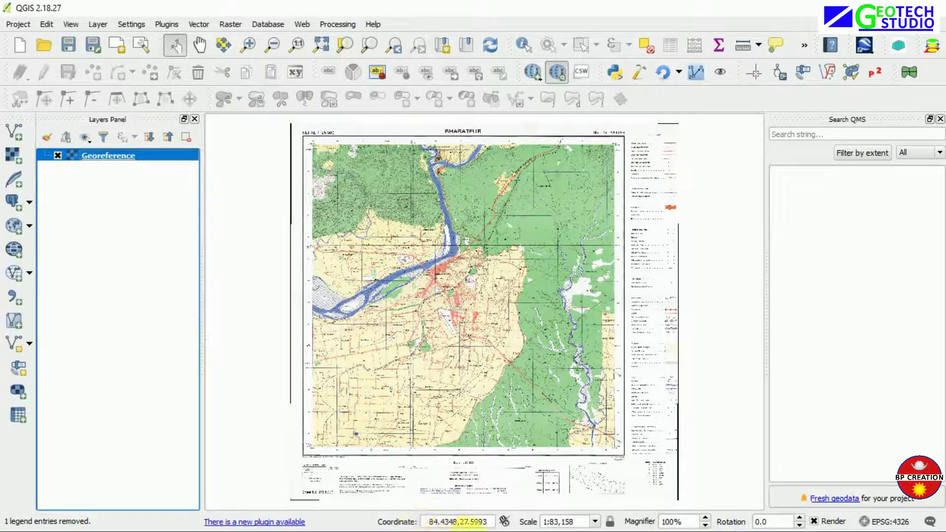
drag(488, 521, 419, 521)
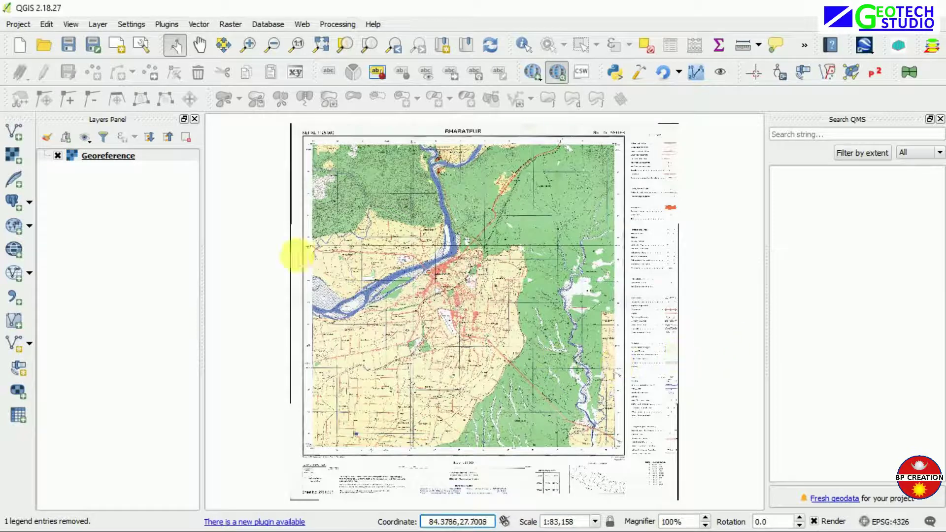
Set up a GTiff export of the Georeference layer named Project_image in the desktop's Georeferencing in QGIS folder
click(97, 156)
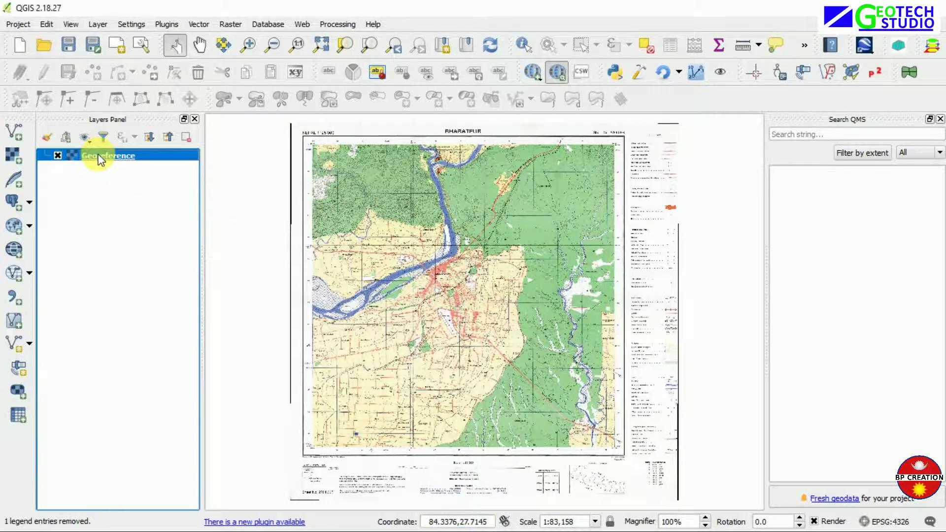
right_click(97, 153)
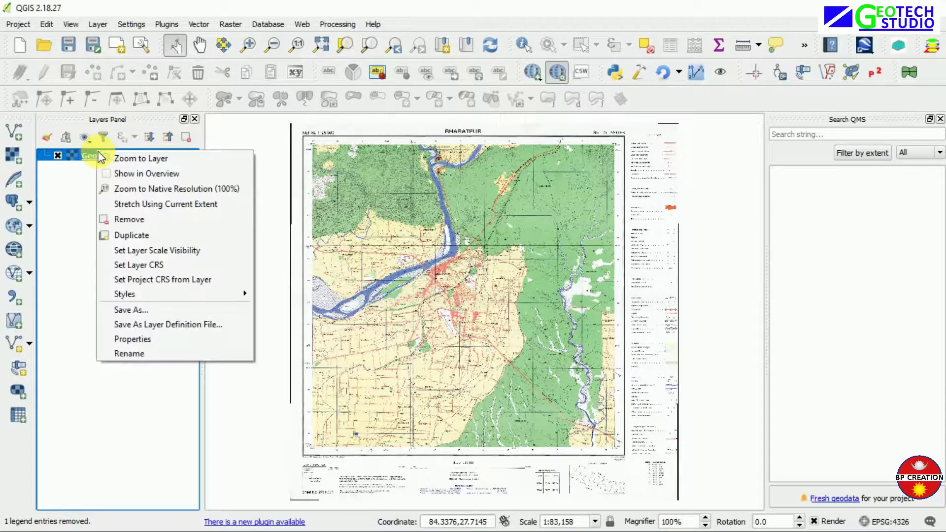
click(170, 309)
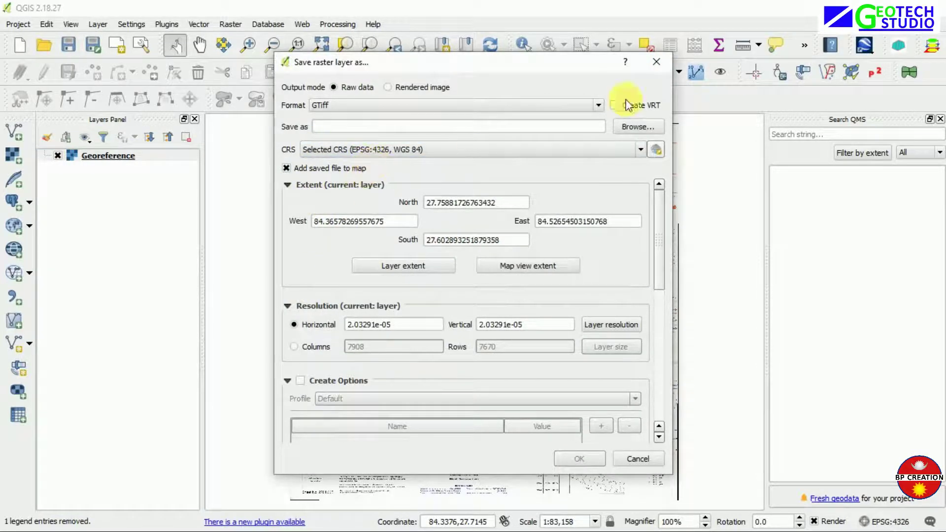
click(635, 126)
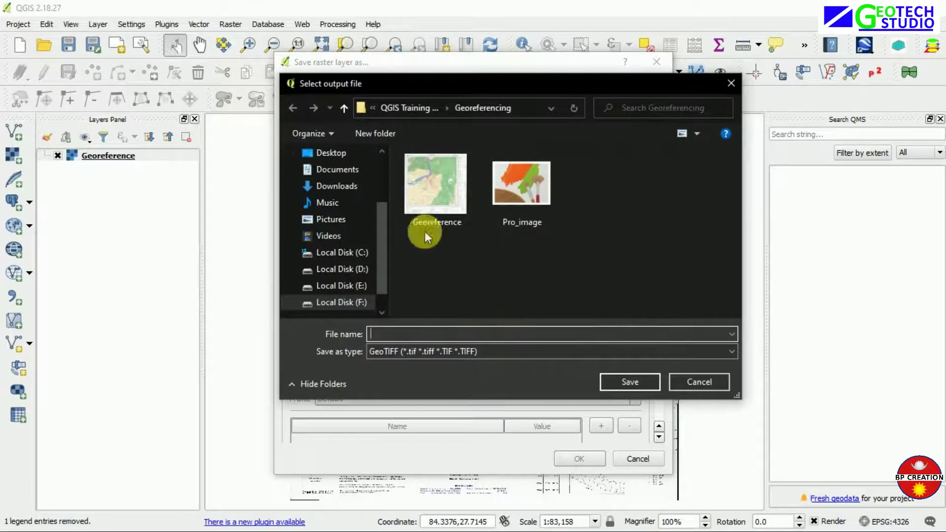
click(329, 153)
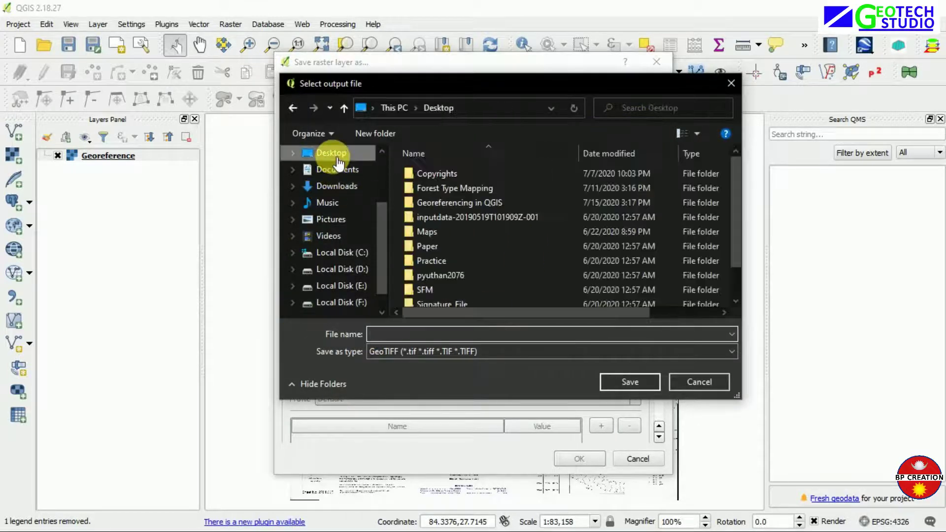
double_click(457, 201)
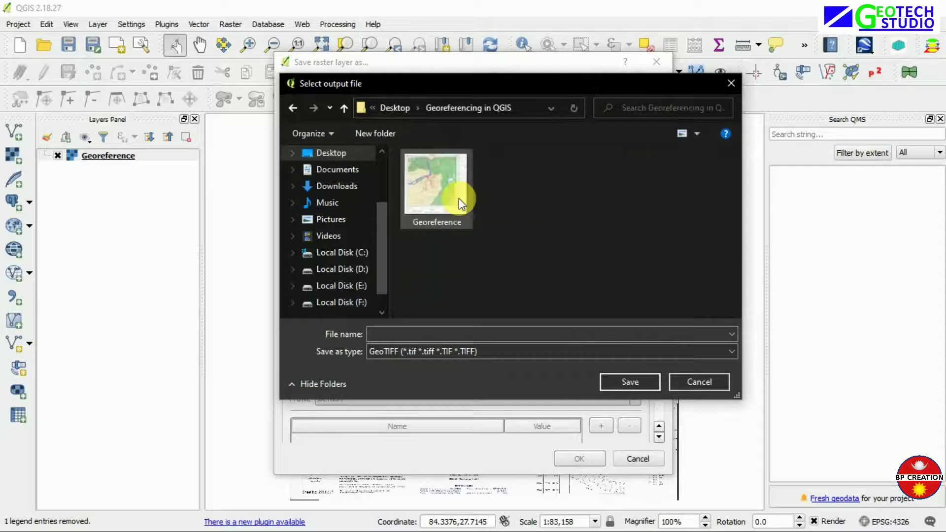
click(413, 335)
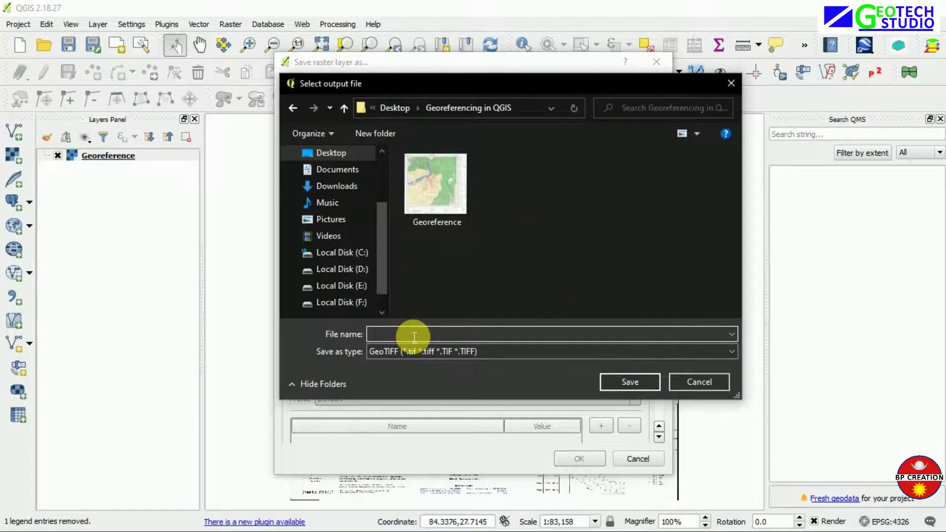
text(Project_imag)
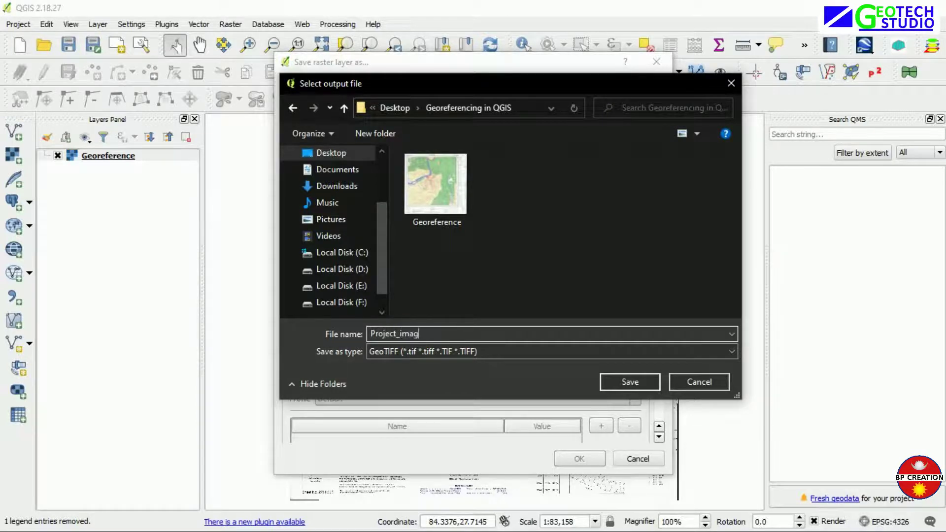
text(e)
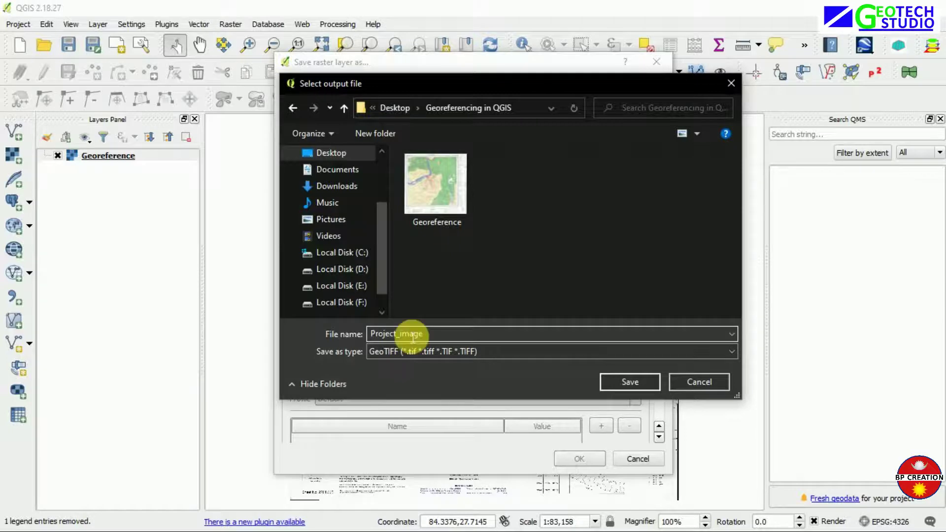
click(630, 383)
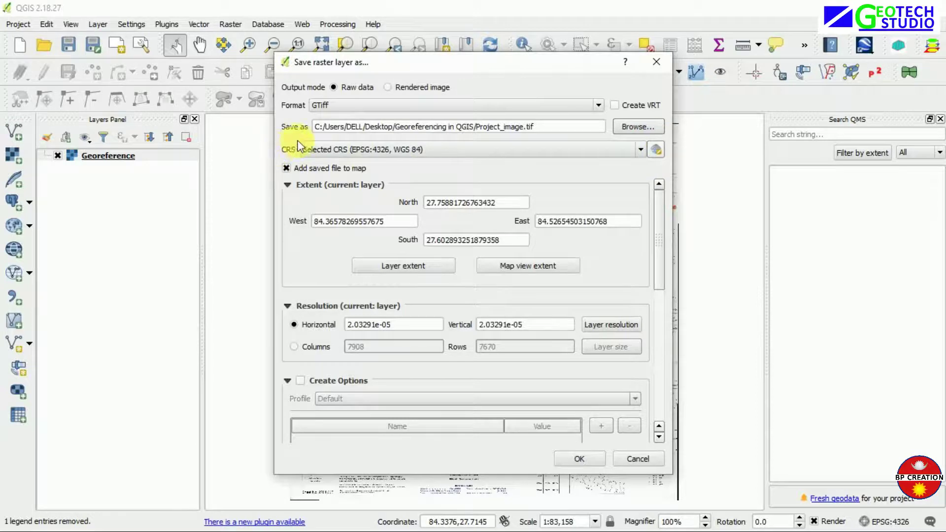
Set the export CRS to WGS 84 / UTM zone 45N (EPSG:32645) and save the raster
click(655, 150)
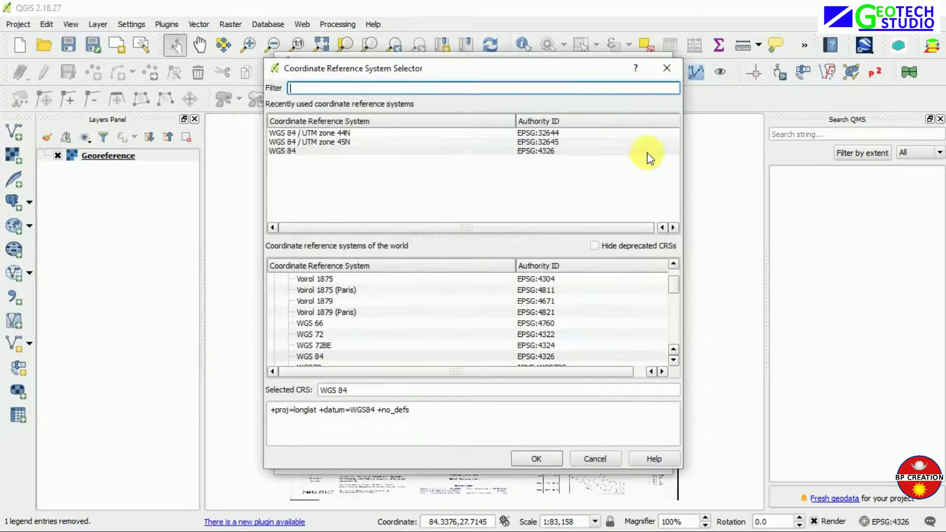
click(318, 143)
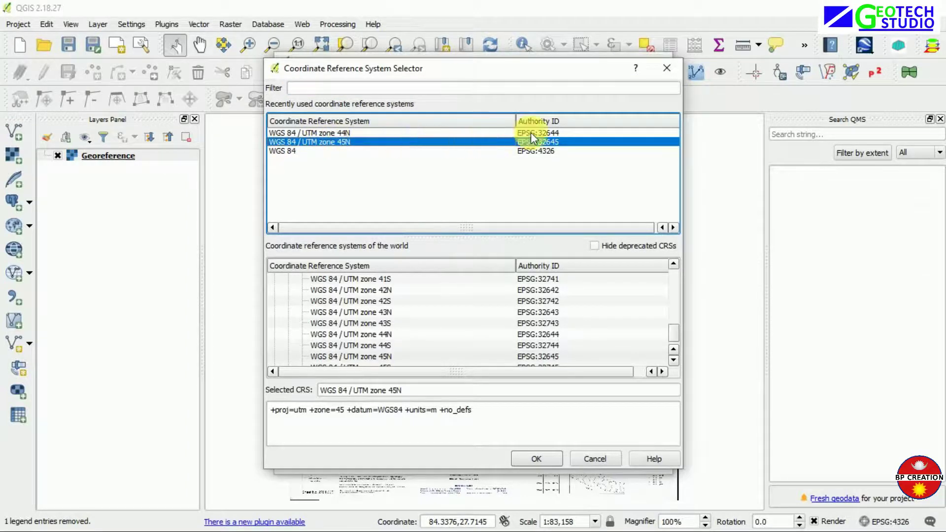
click(539, 459)
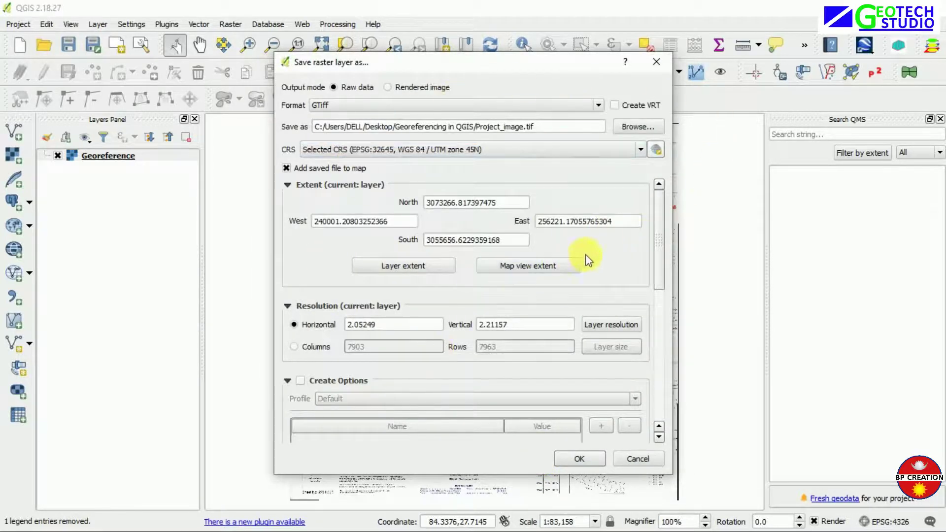
click(580, 460)
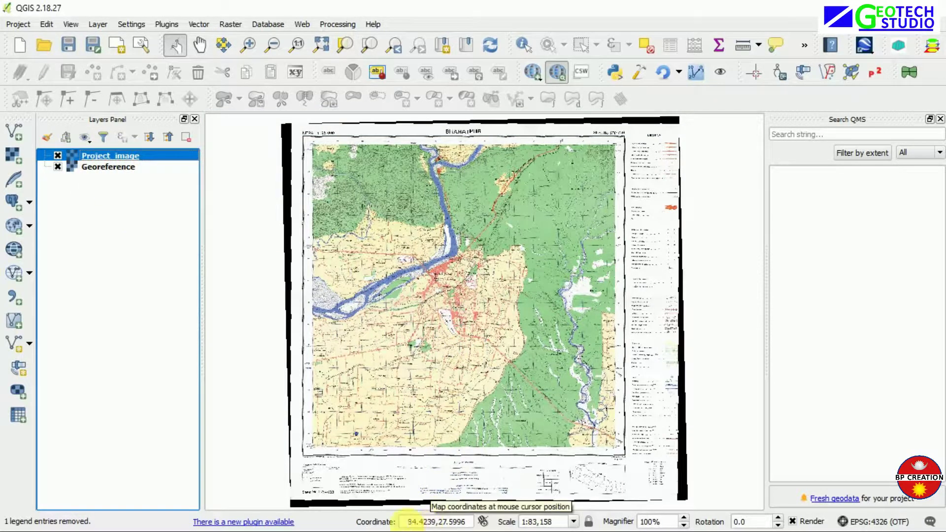
Remove both the Project_image and Georeference layers from the project
click(98, 169)
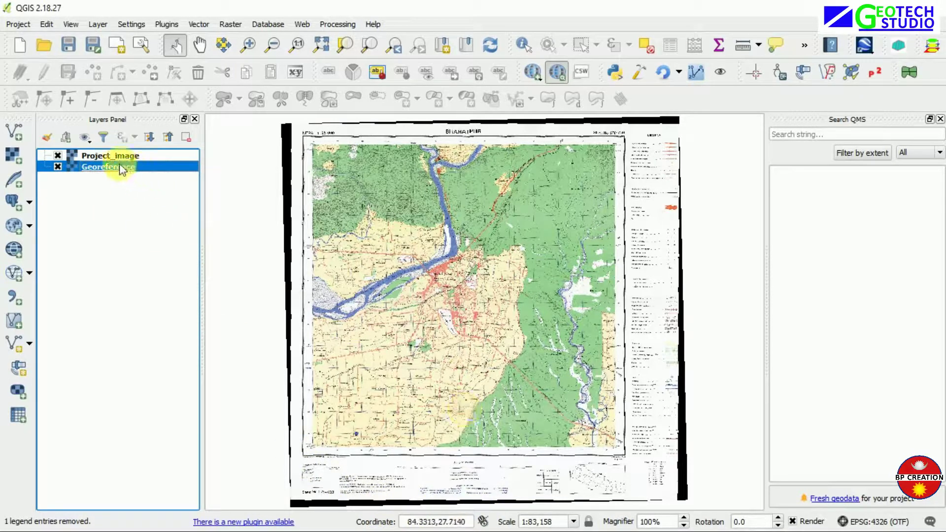
mouse_move(121, 169)
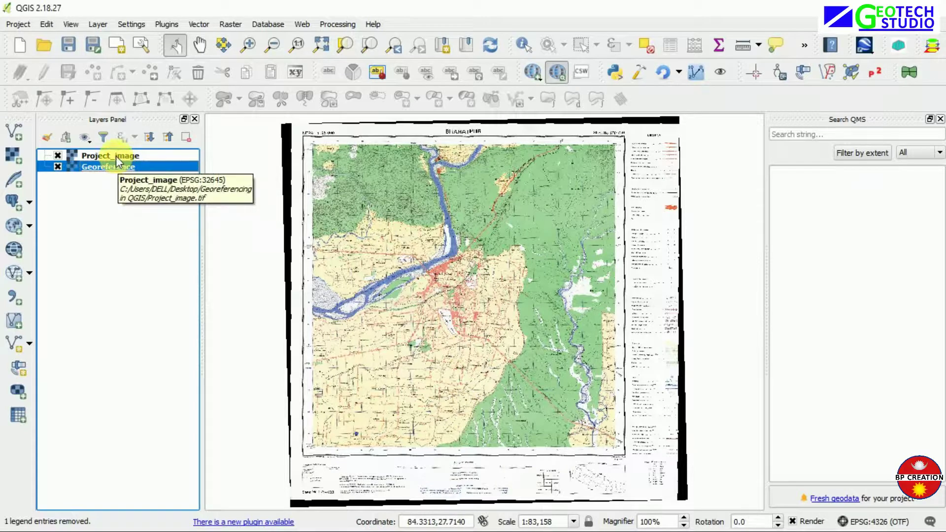
right_click(117, 155)
click(148, 224)
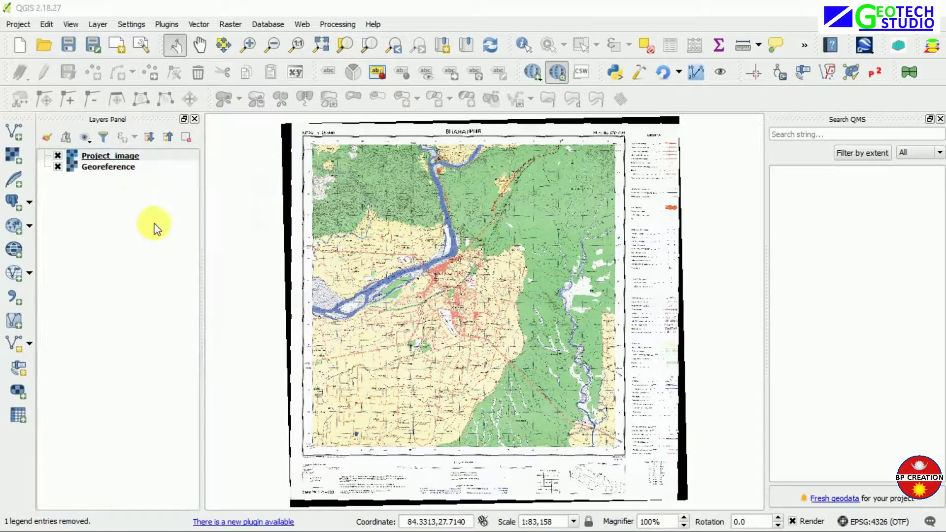
click(429, 285)
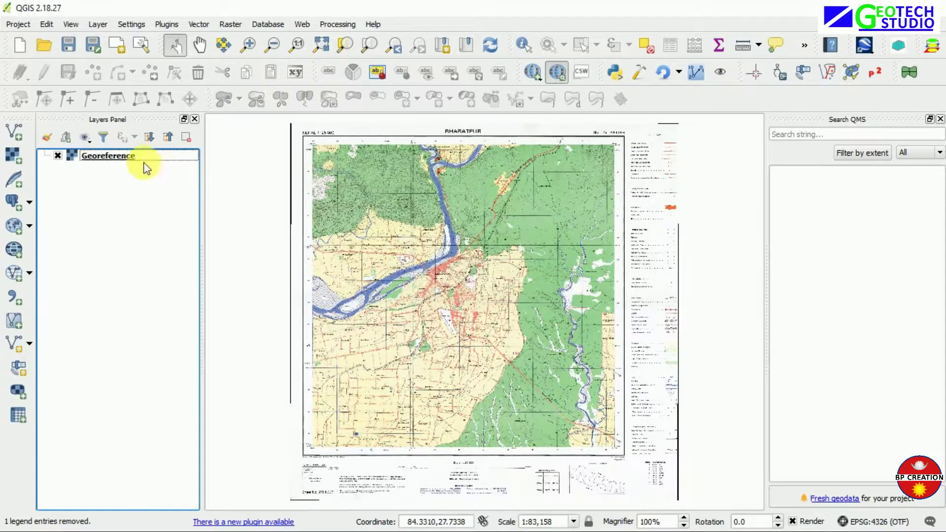
right_click(131, 156)
click(177, 222)
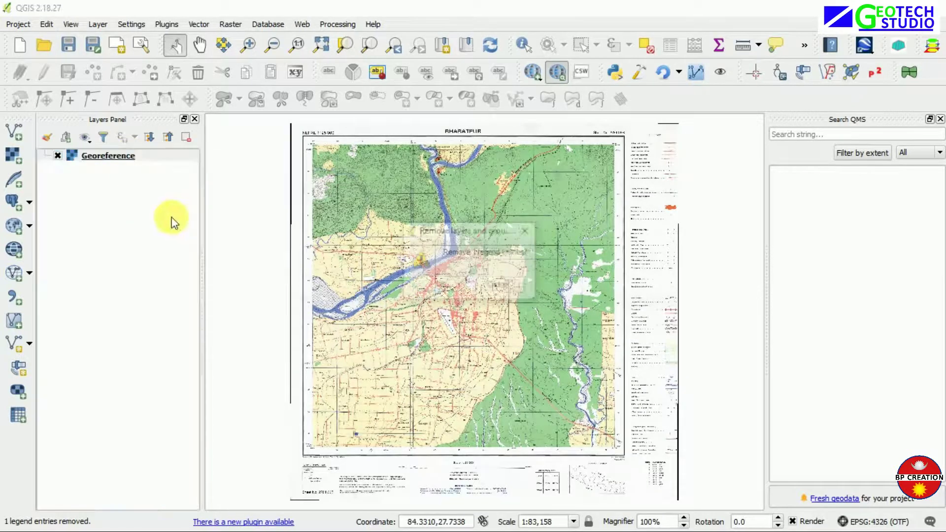
click(452, 283)
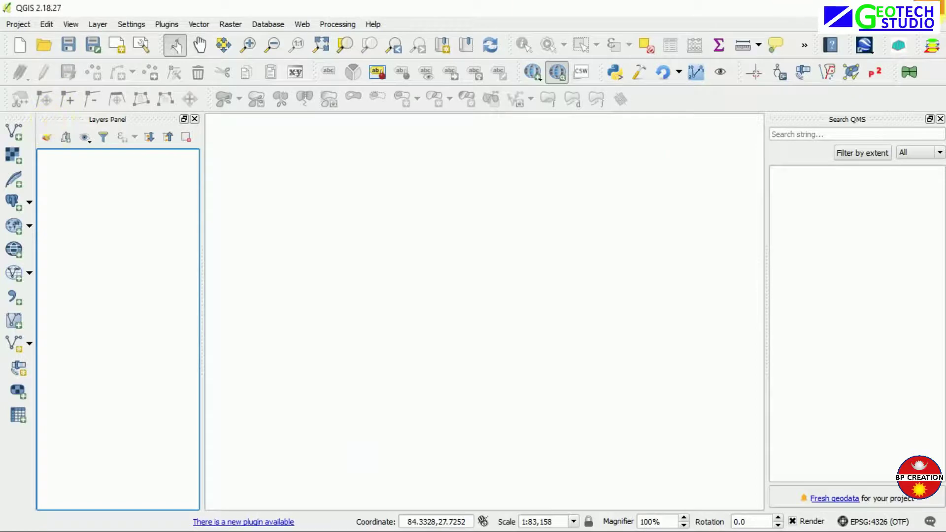
Start a new project and add the Project_image raster from the Georeferencing in QGIS folder
click(31, 48)
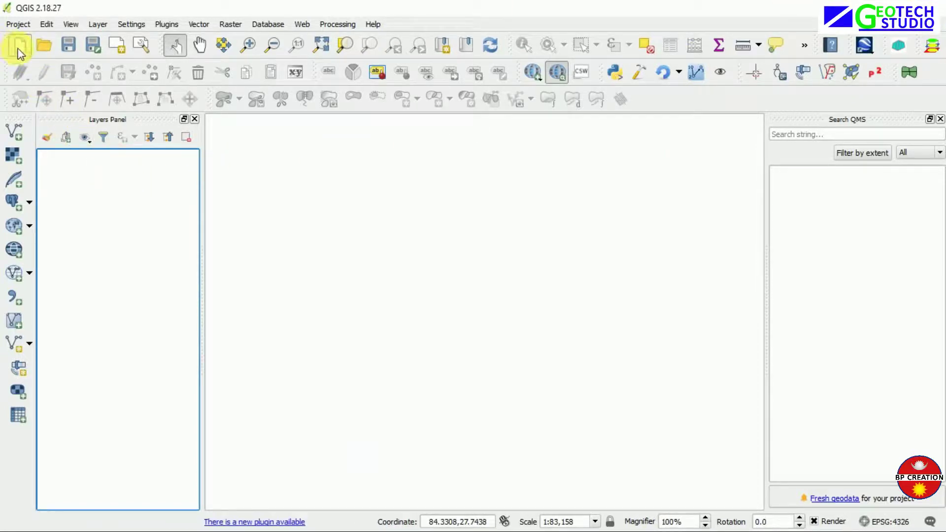
click(19, 152)
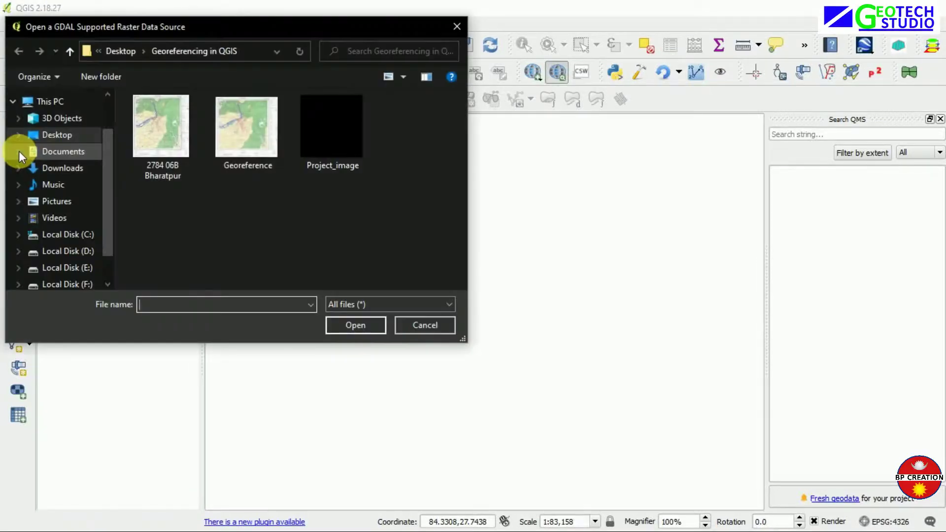
click(322, 137)
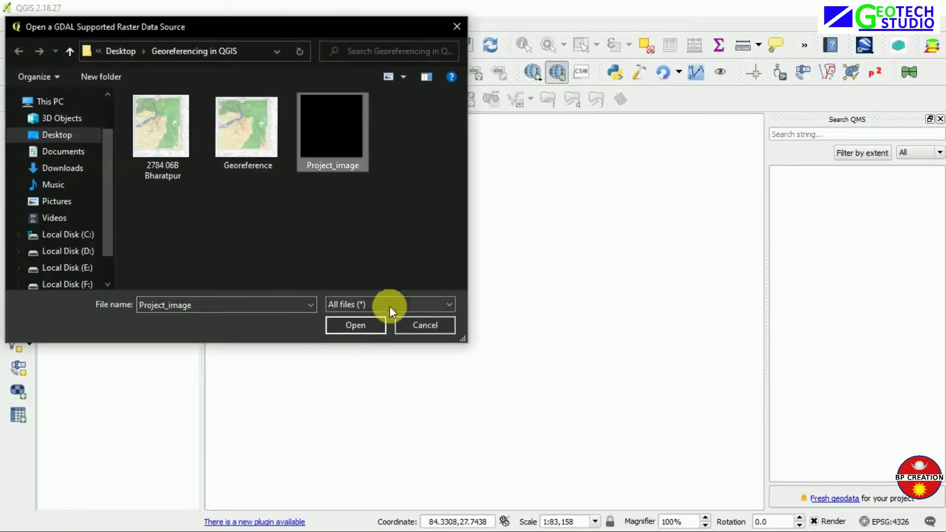
click(364, 320)
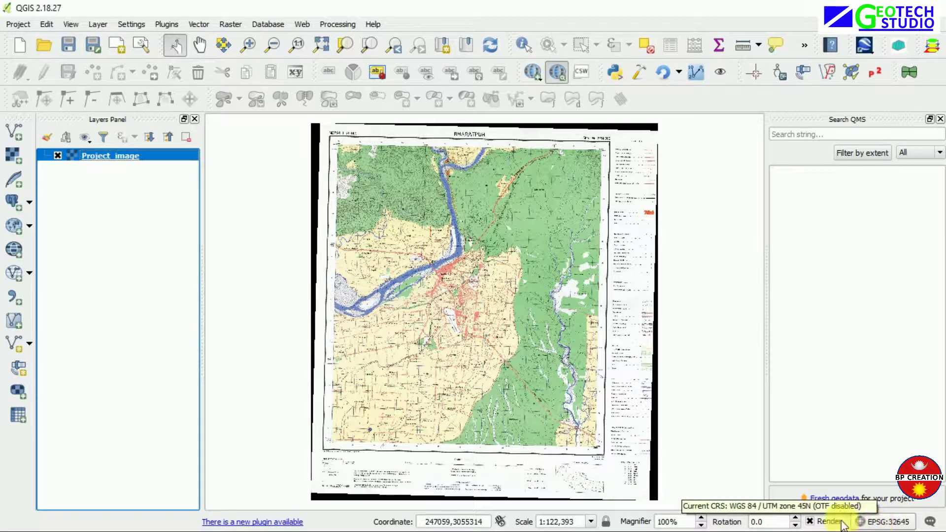
Examine the Project_image layer's properties, including its general information, transparency, pyramids, histogram, metadata and legend settings
right_click(96, 155)
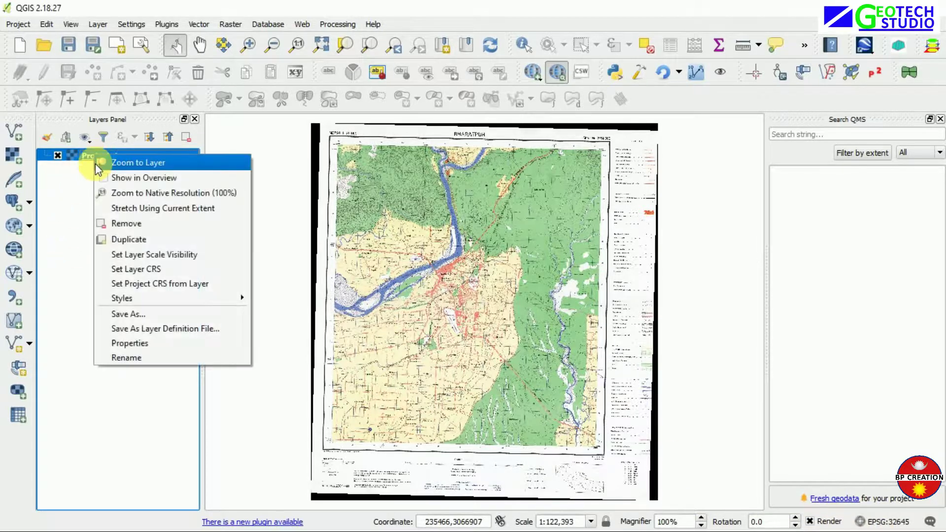
click(132, 339)
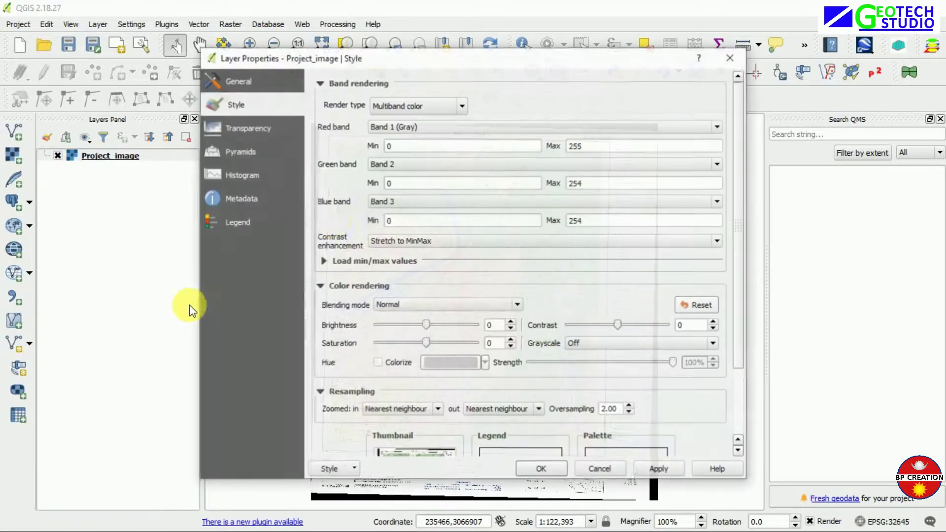
click(244, 199)
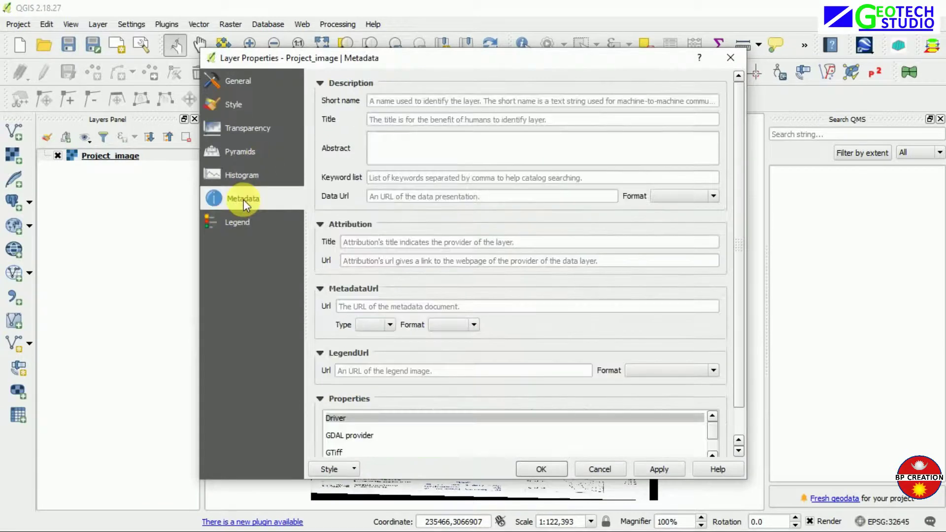
click(249, 102)
click(249, 81)
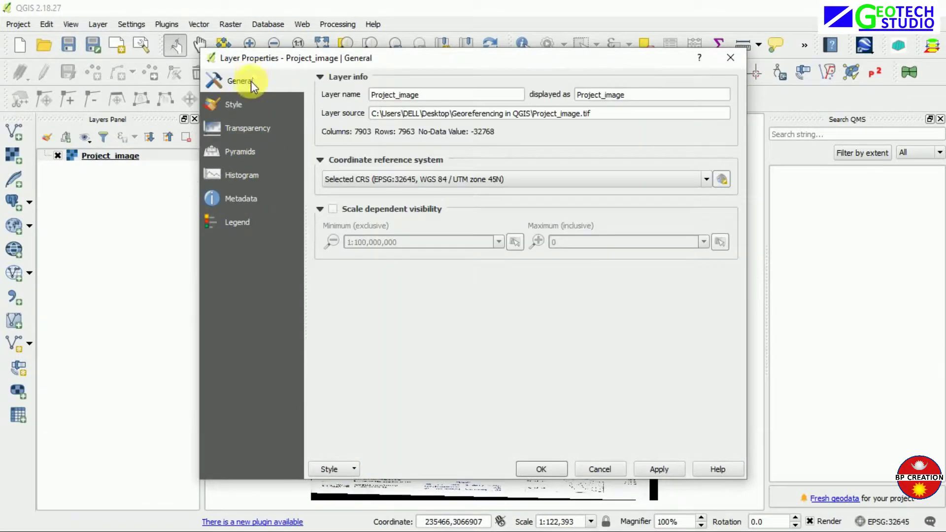
click(248, 133)
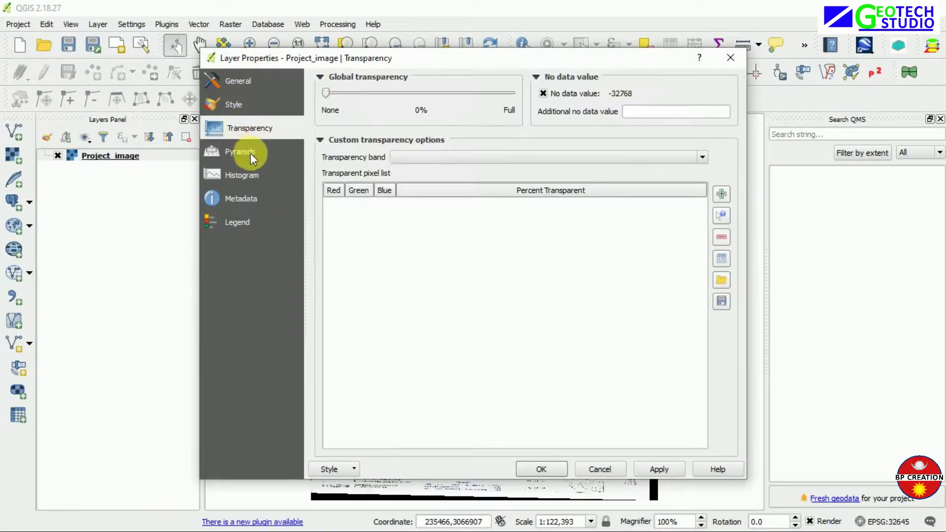
click(250, 153)
click(247, 174)
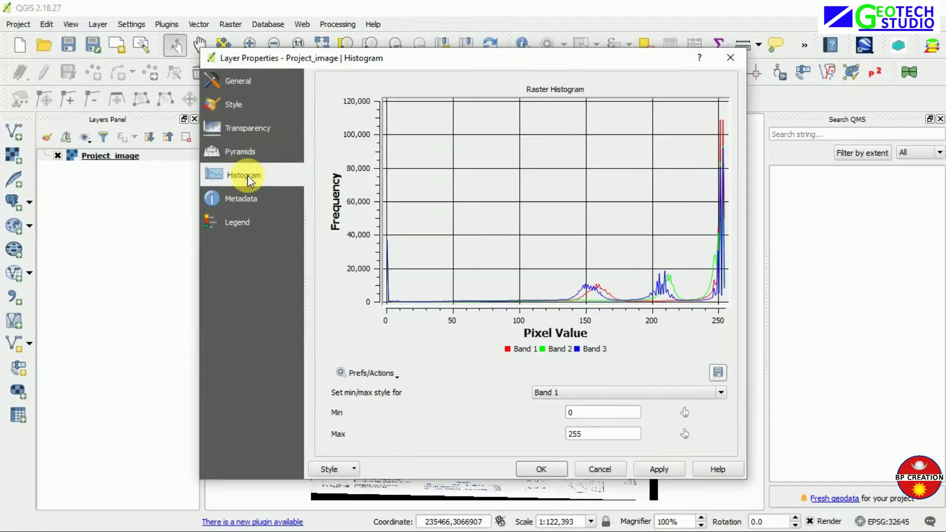
click(243, 199)
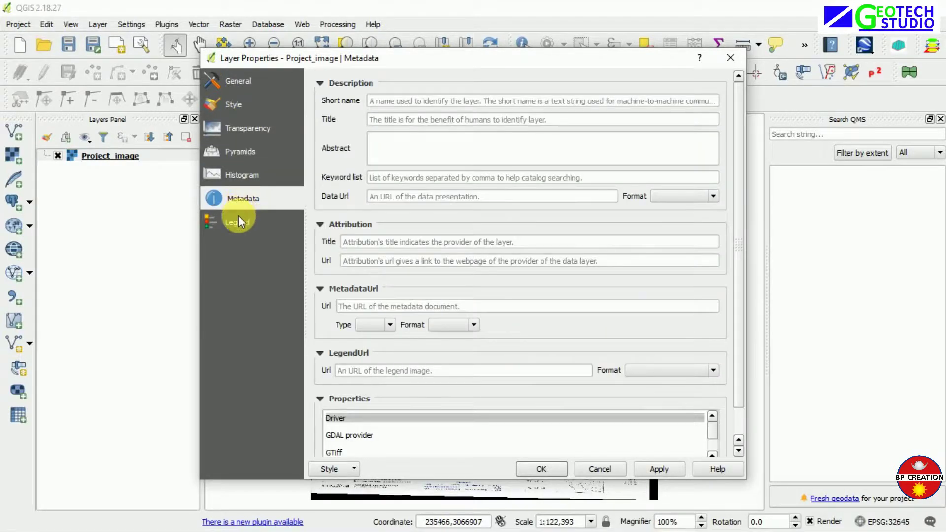
click(239, 221)
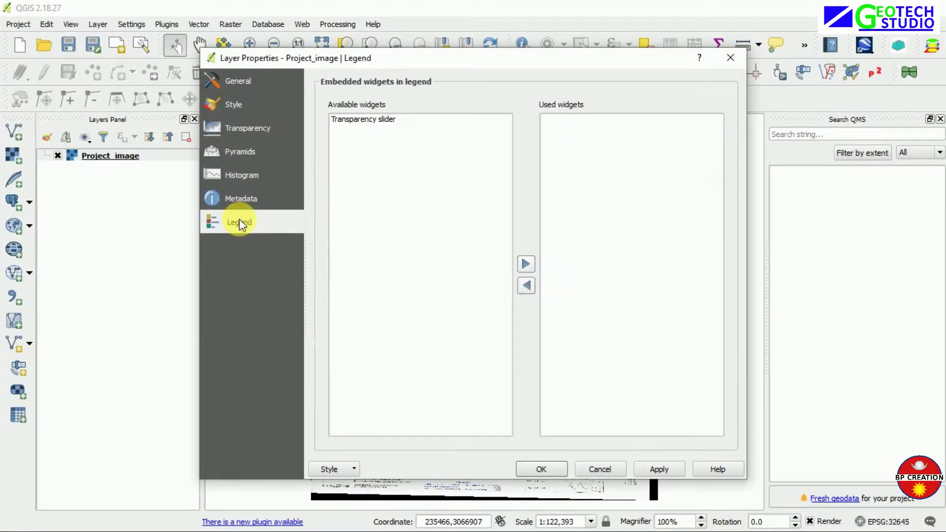
Review the Project_image layer's source and coordinate reference system once more and close its properties
click(235, 82)
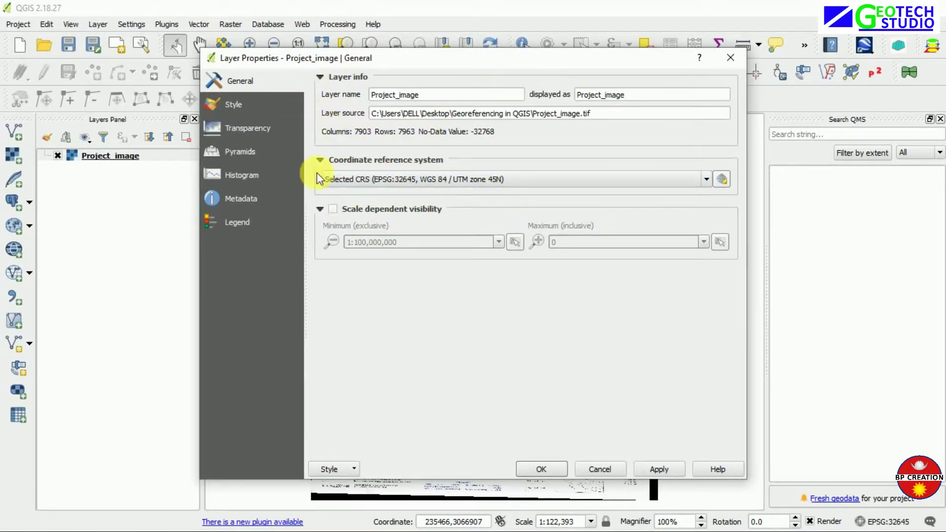
click(230, 155)
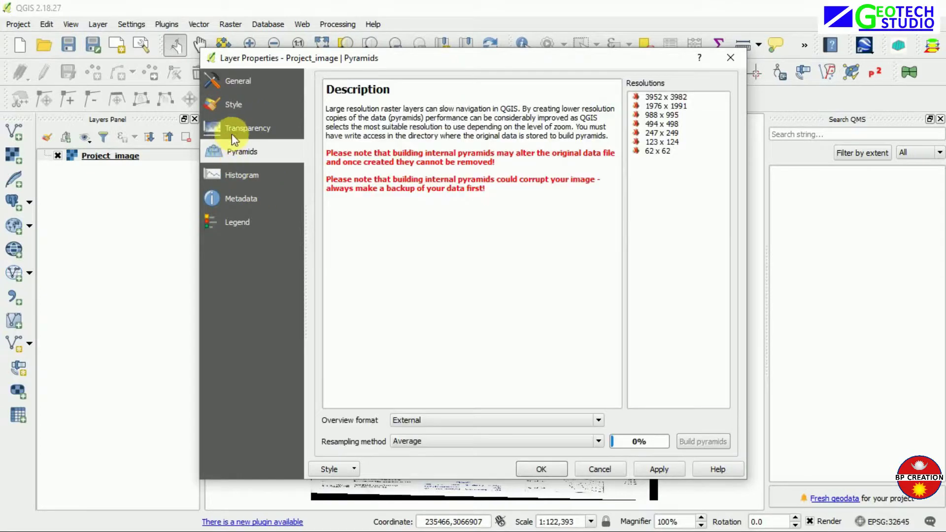
click(232, 129)
click(239, 83)
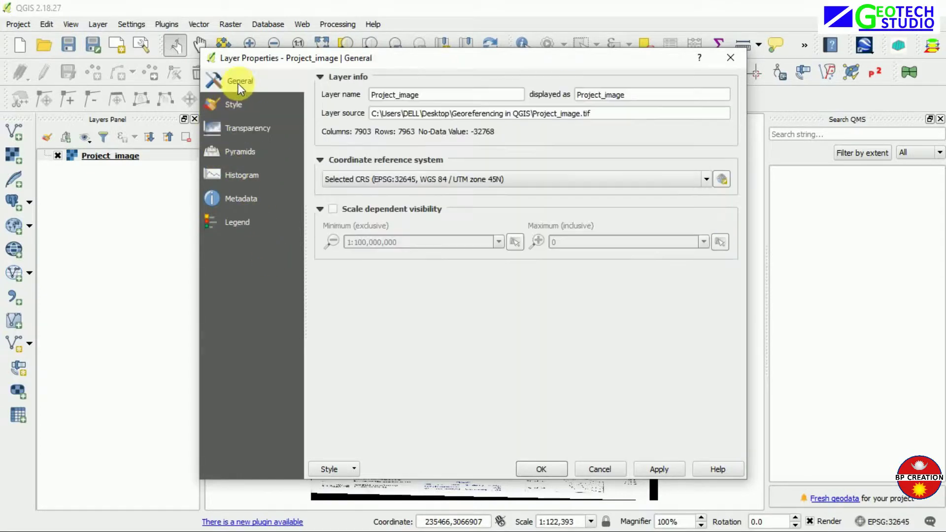
click(729, 60)
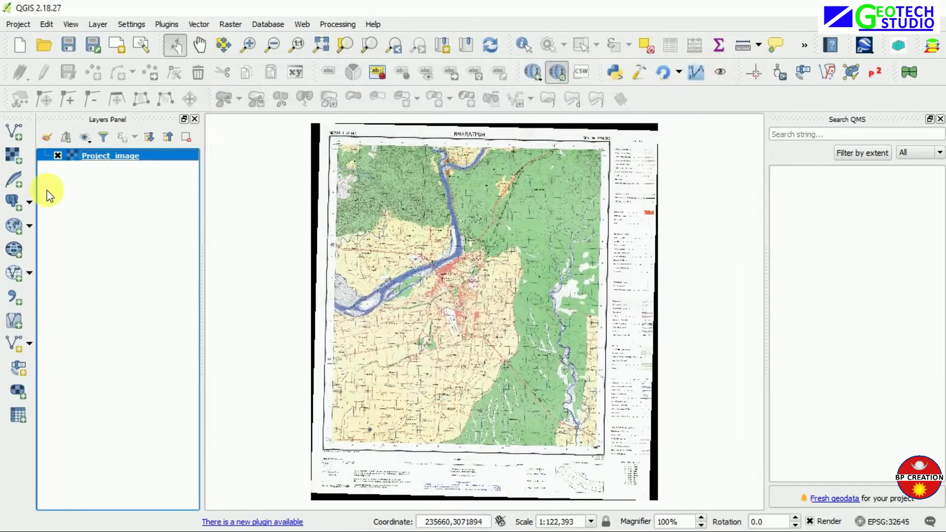
right_click(95, 156)
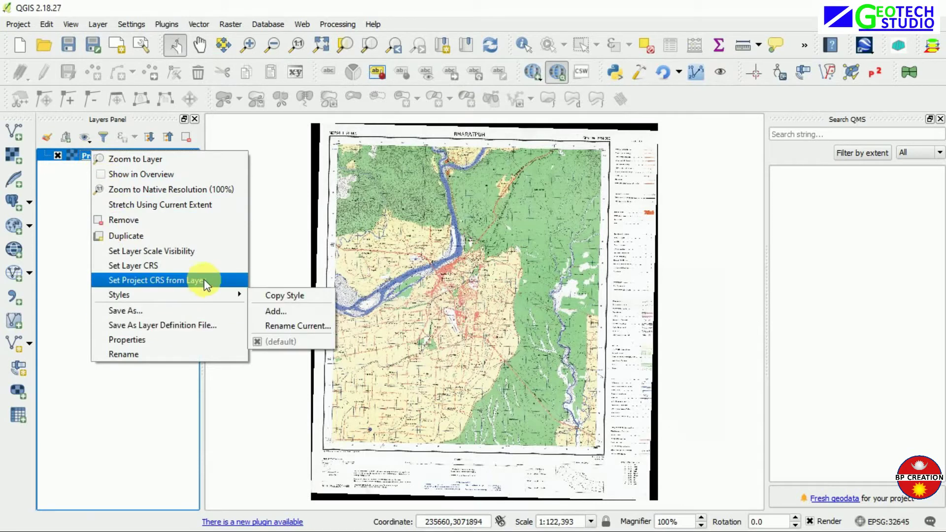
click(370, 7)
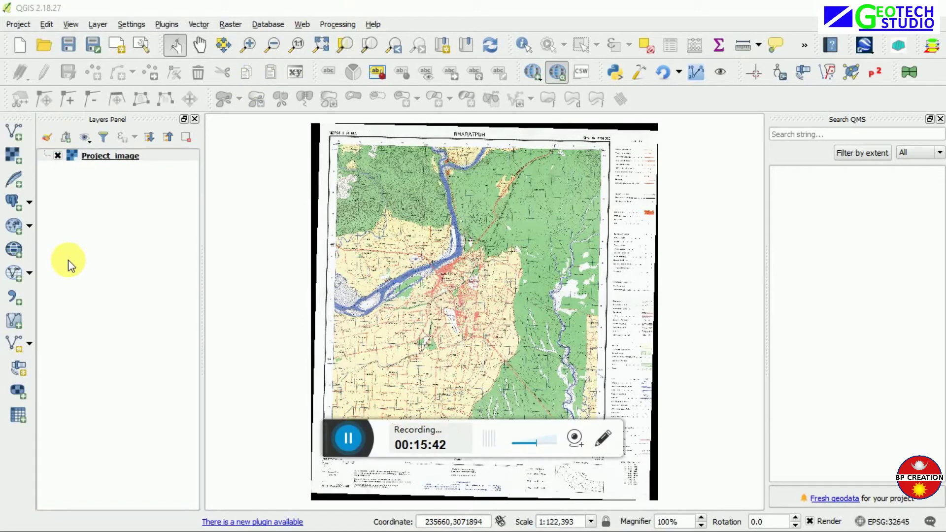
click(339, 442)
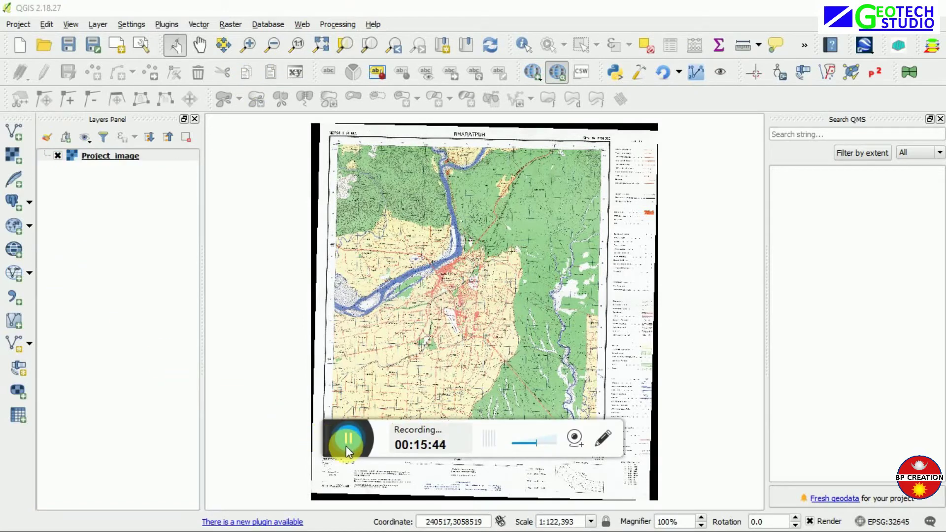